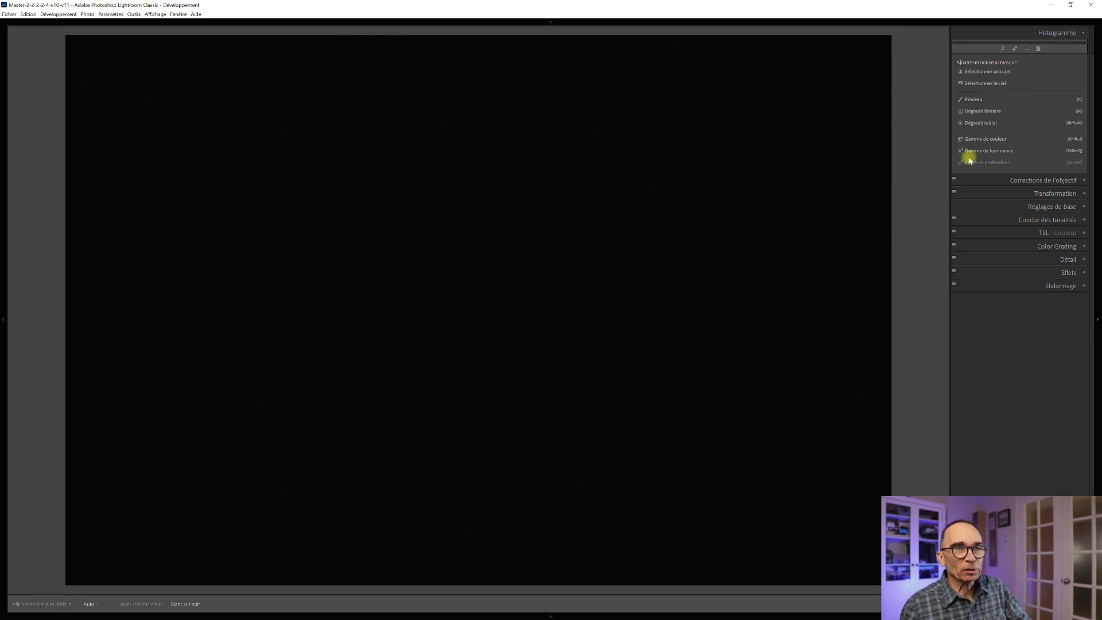
Draw a radial gradient mask centred slightly above the black image's middle, nearly as tall as the image, and stretch it horizontally into an ellipse.
click(973, 124)
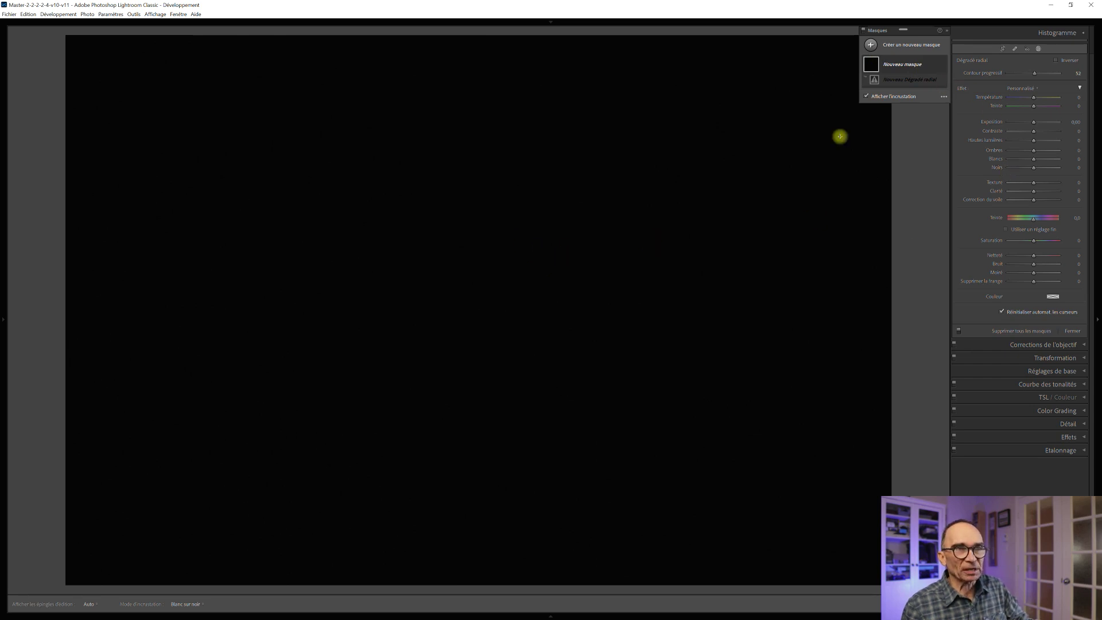
drag(474, 281, 493, 315)
drag(524, 360, 740, 536)
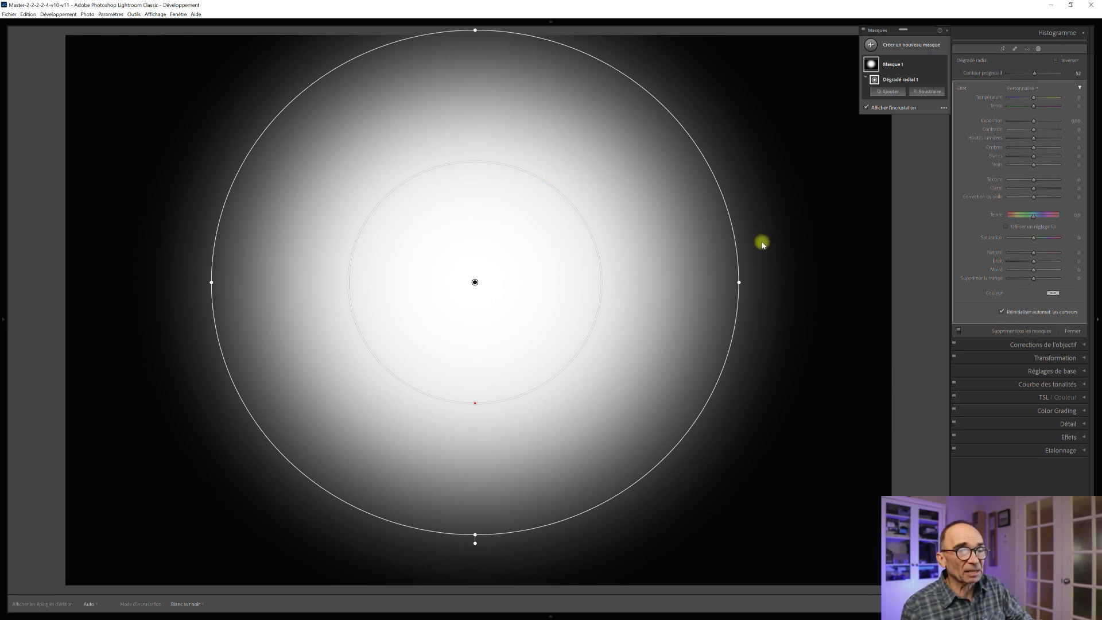
click(750, 283)
drag(749, 283, 760, 283)
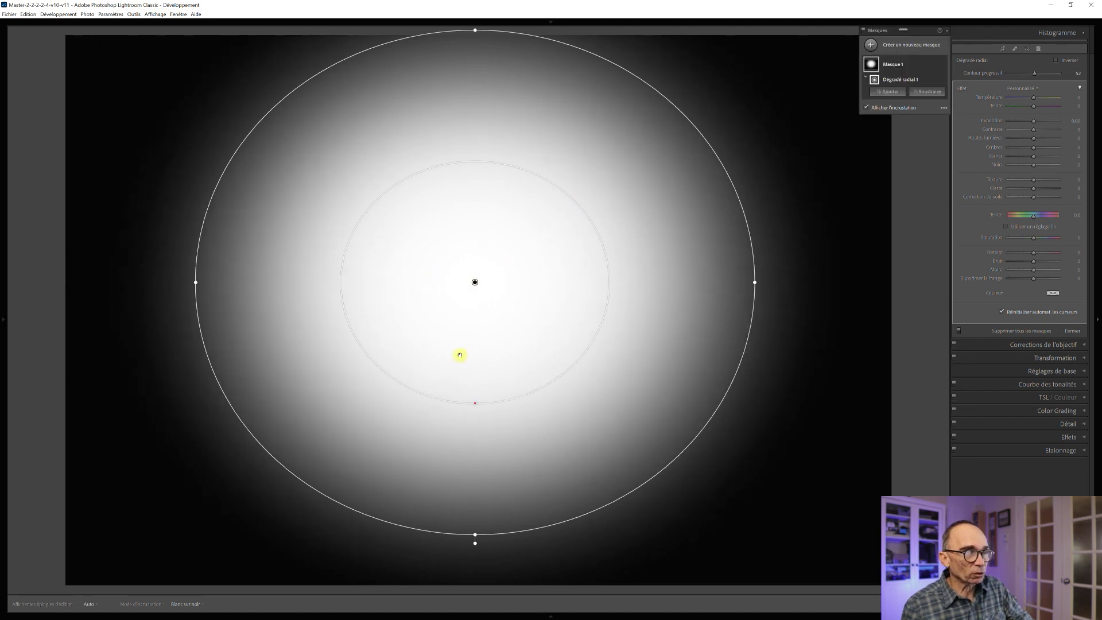
mouse_move(756, 281)
mouse_down()
mouse_move(772, 288)
mouse_move(701, 295)
mouse_move(754, 292)
mouse_up()
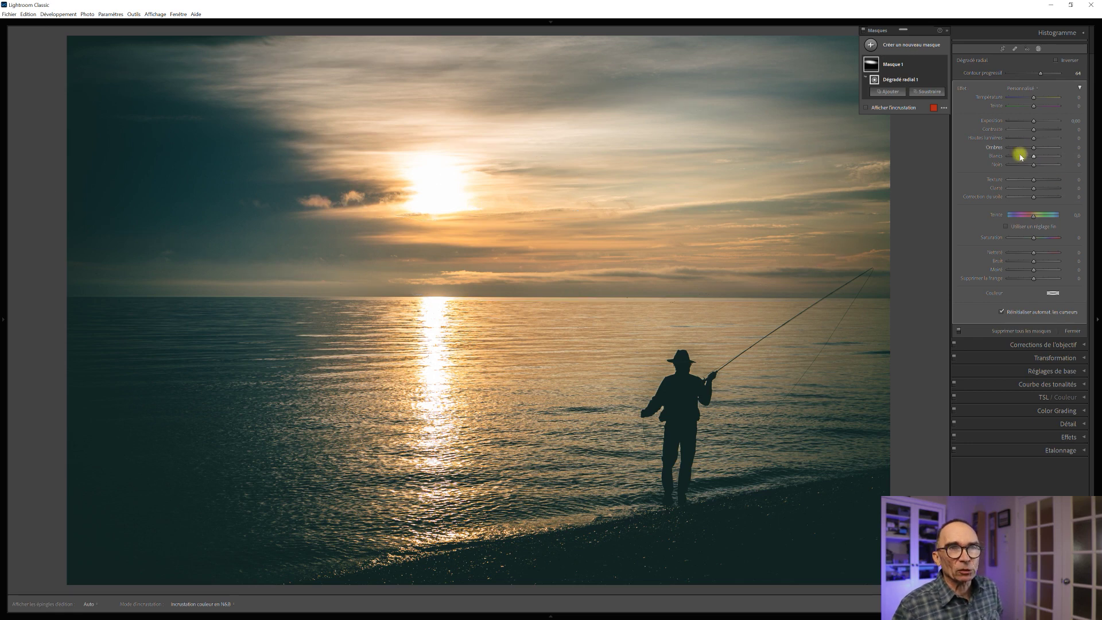
Soften the radial mask around the sun with highlights −38, whites −24, texture −25, clarity −33 and dehaze −16.
drag(1035, 140, 1025, 140)
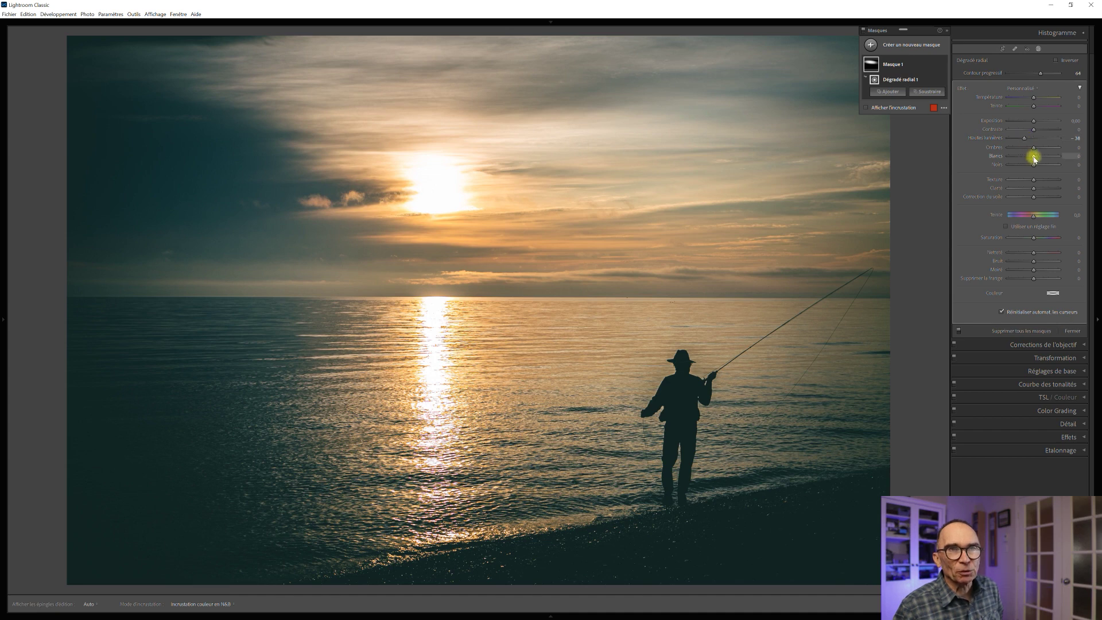
drag(1032, 160, 1029, 159)
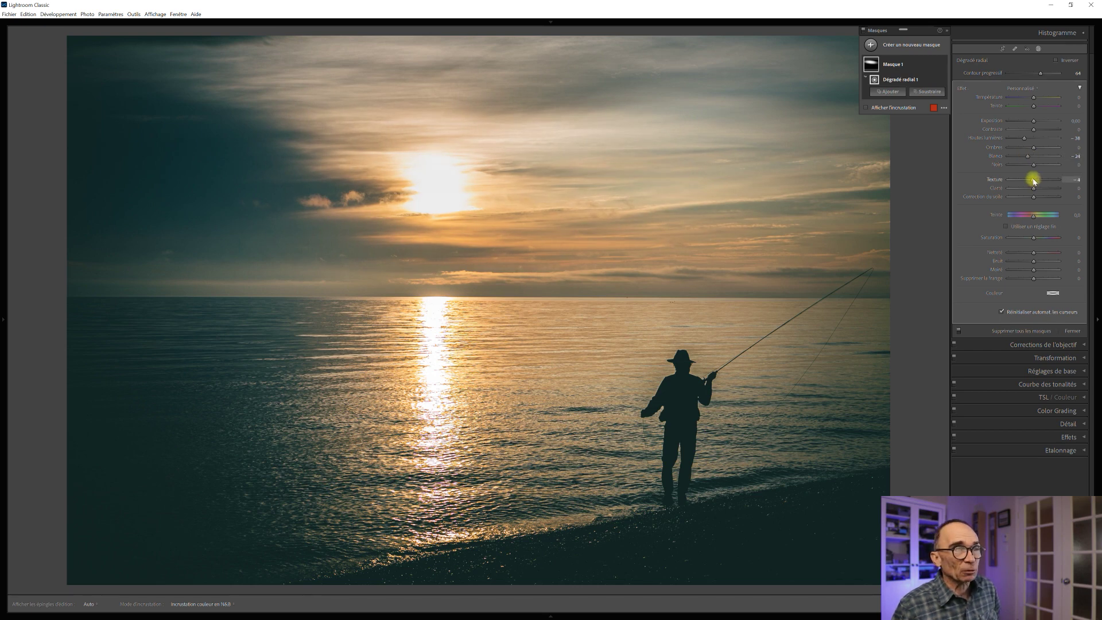
drag(1033, 179, 1029, 189)
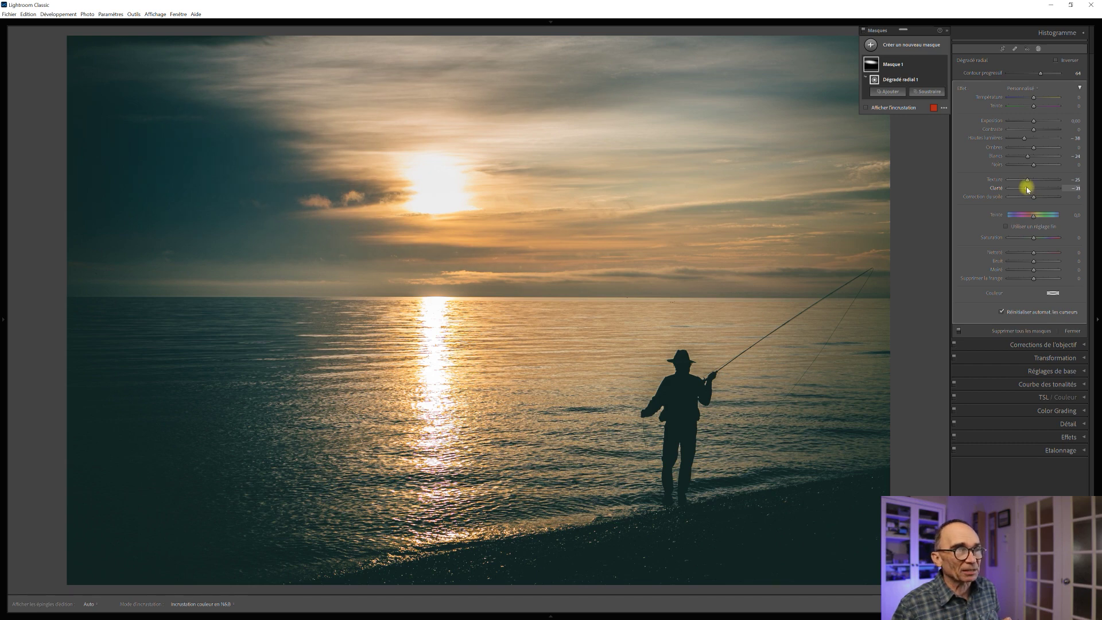
drag(1027, 188, 1032, 197)
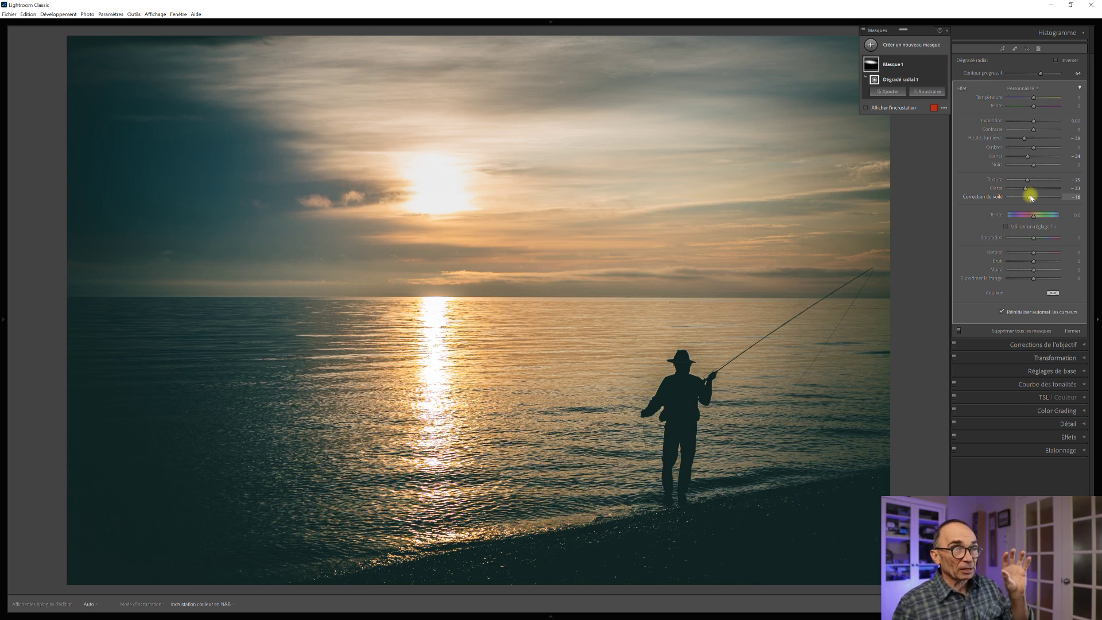
mouse_move(396, 149)
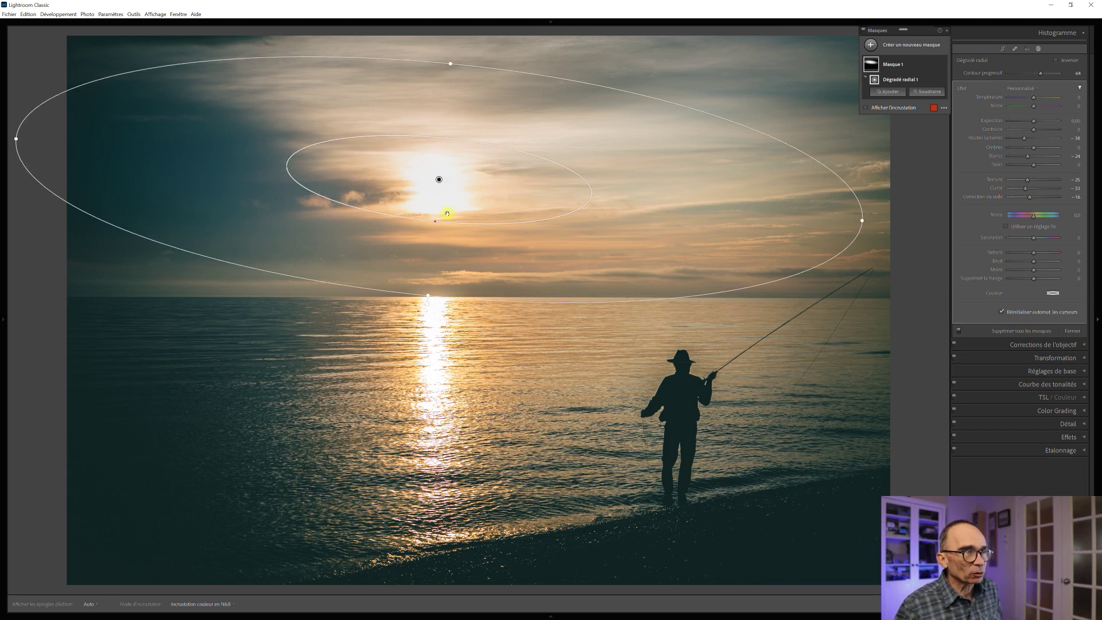
Tint the sun's radial mask a warm yellow with hue 43 and saturation 36, and compare the photo with and without the mask.
click(1054, 294)
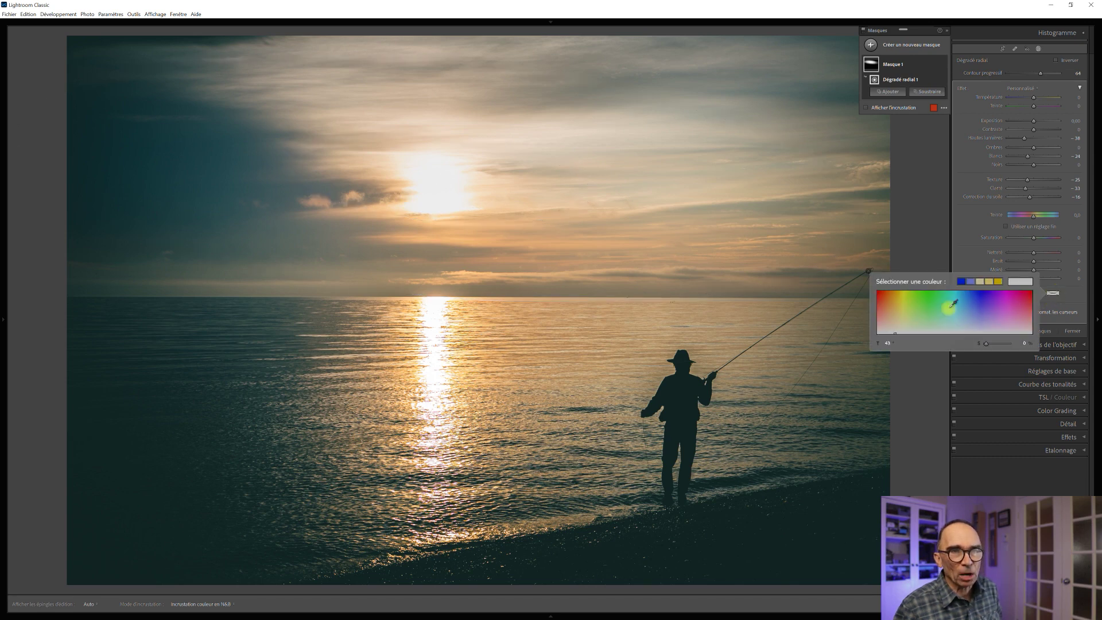
drag(905, 294, 898, 315)
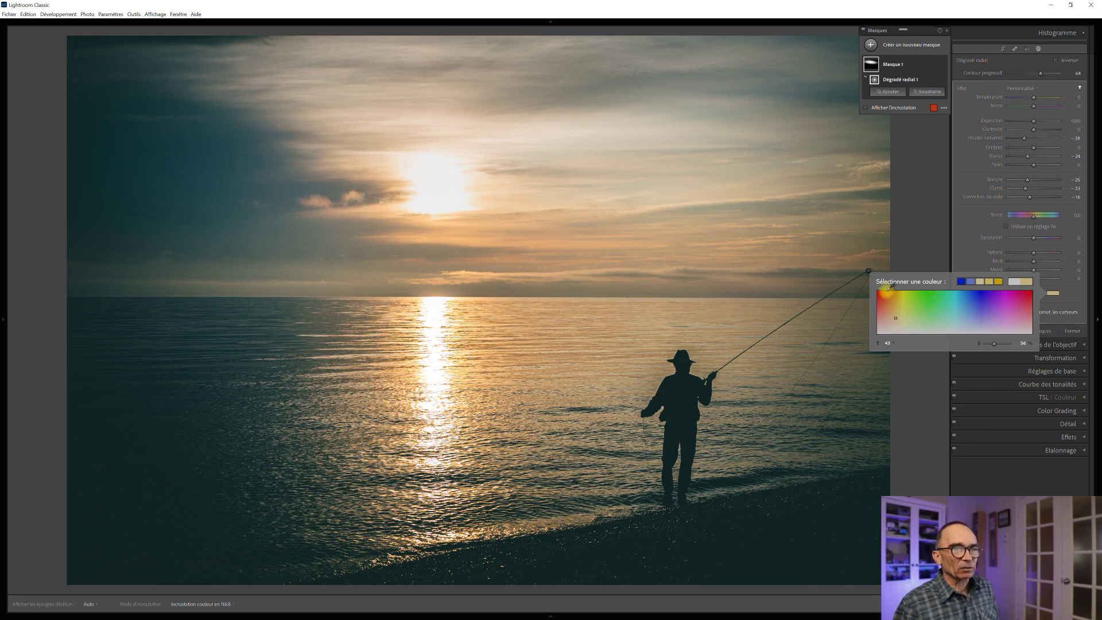
click(870, 273)
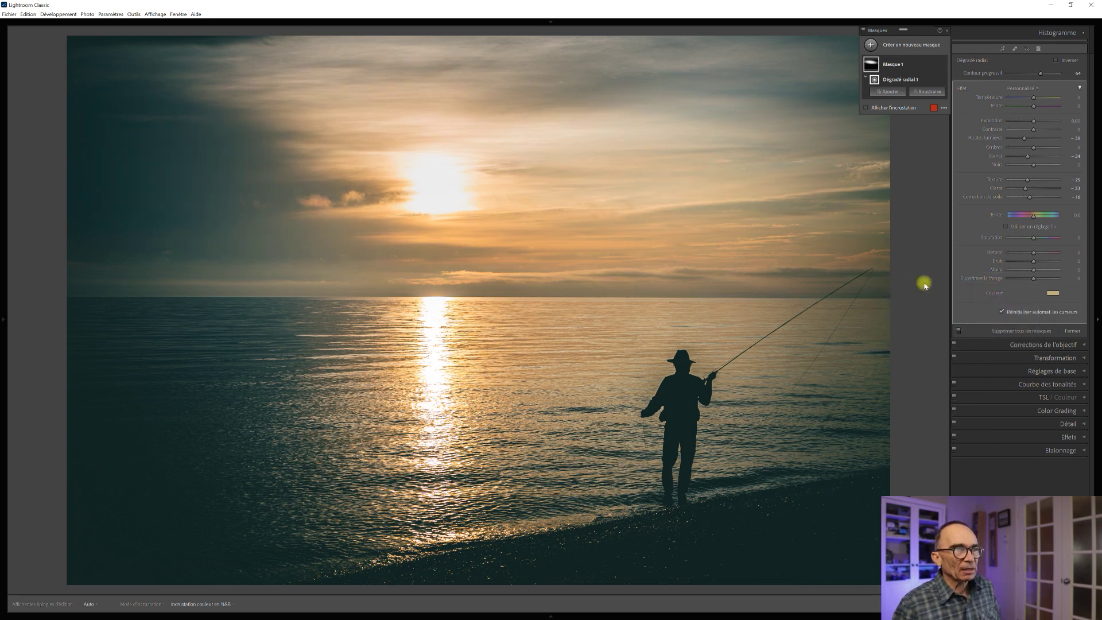
click(958, 333)
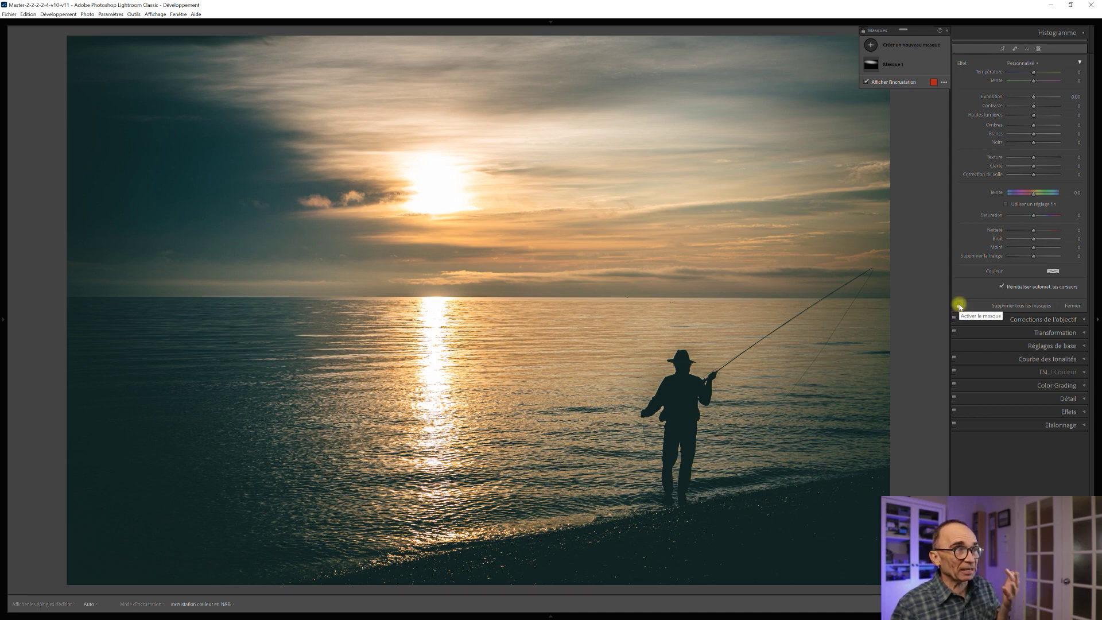
click(959, 305)
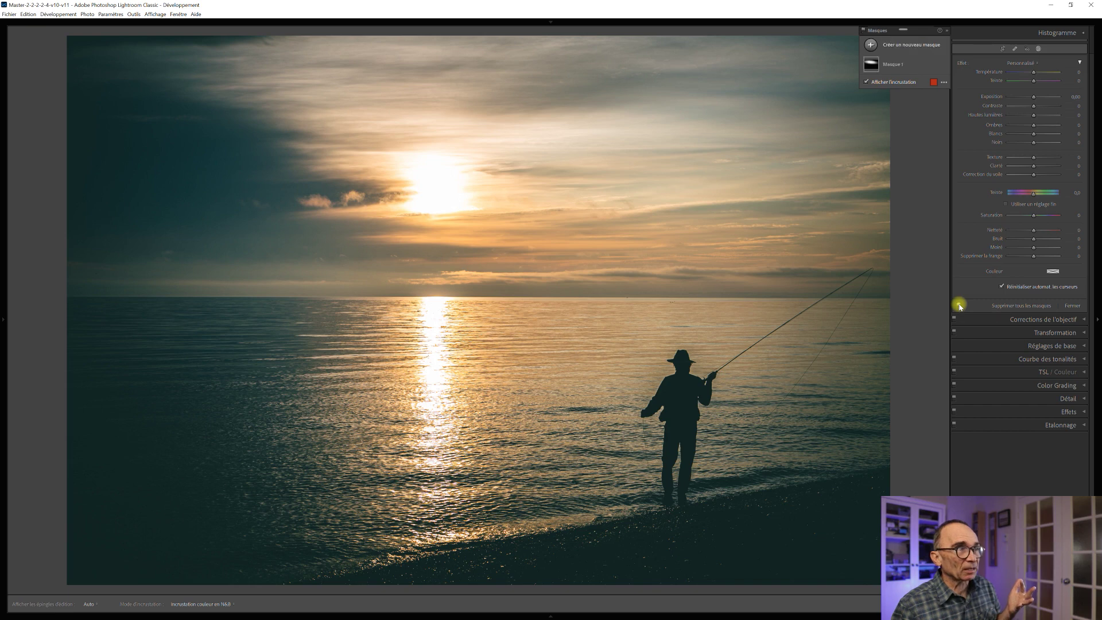
click(960, 305)
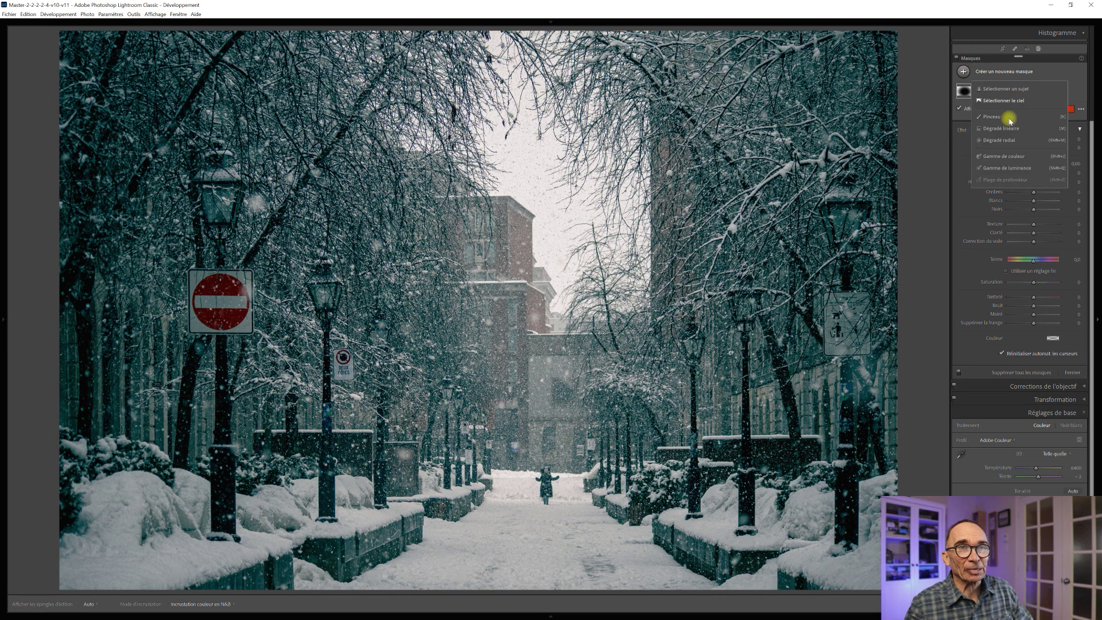
Add a small radial gradient mask over the lantern of the rightmost street lamp in the snow photo and hide its overlay.
key(shift+m)
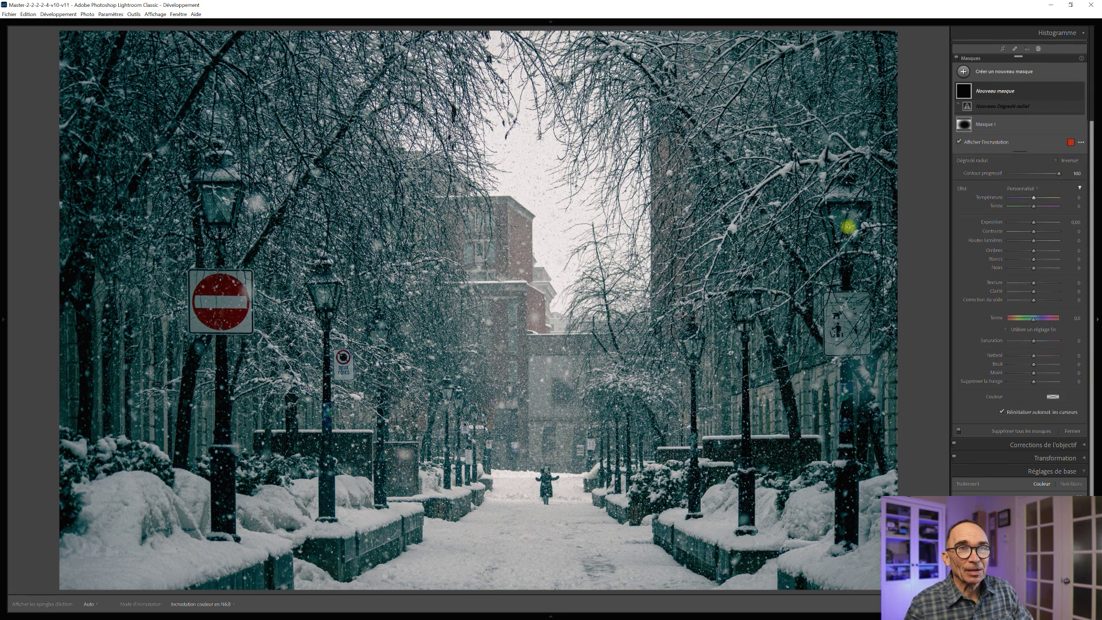
drag(848, 219, 885, 262)
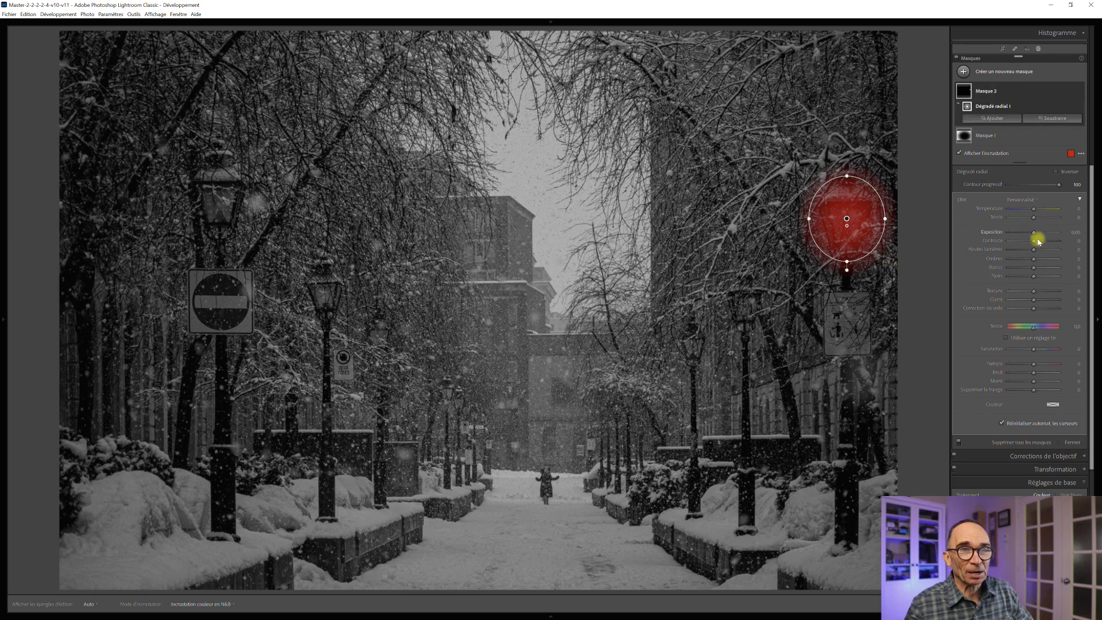
key(o)
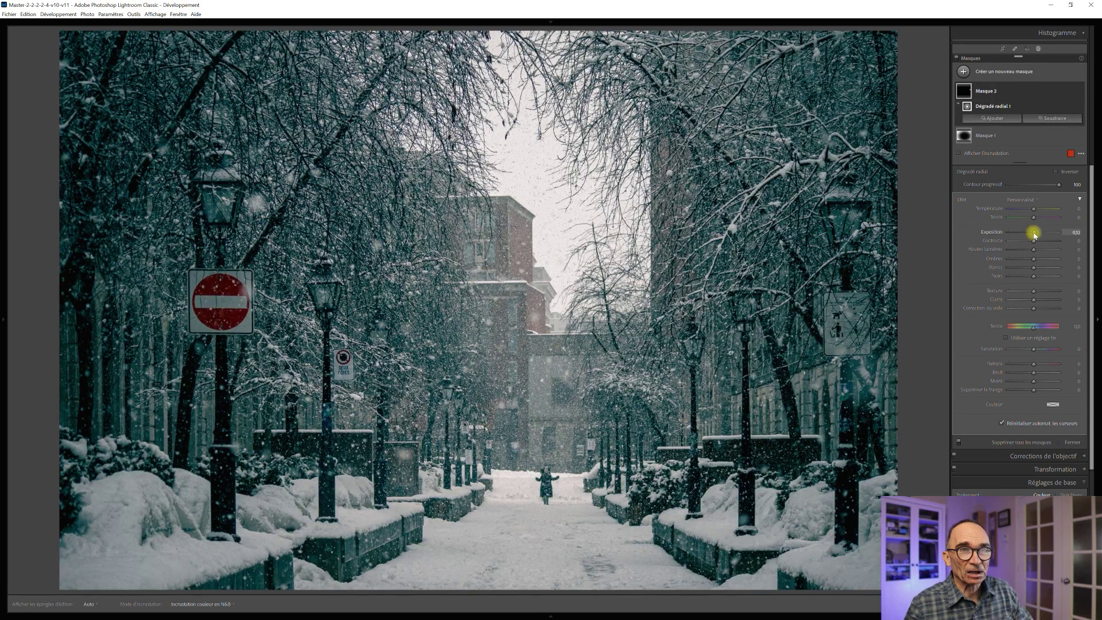
Brighten and warm the lantern mask by raising exposure, highlights and temperature, and soften it with negative dehaze and clarity.
drag(1019, 236, 1038, 233)
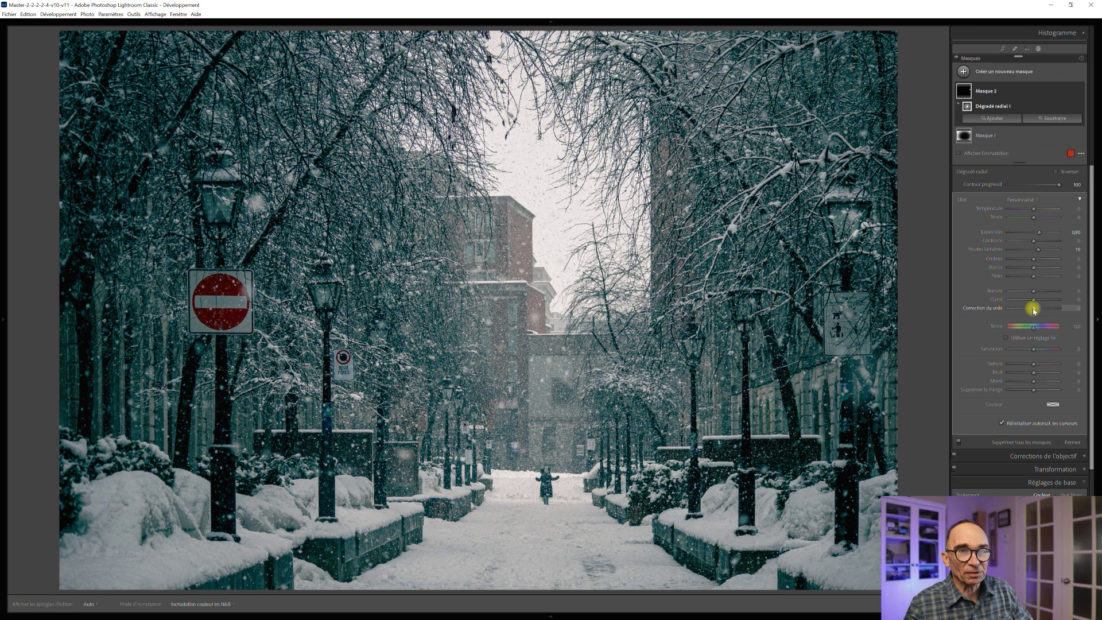
drag(1034, 311, 1028, 311)
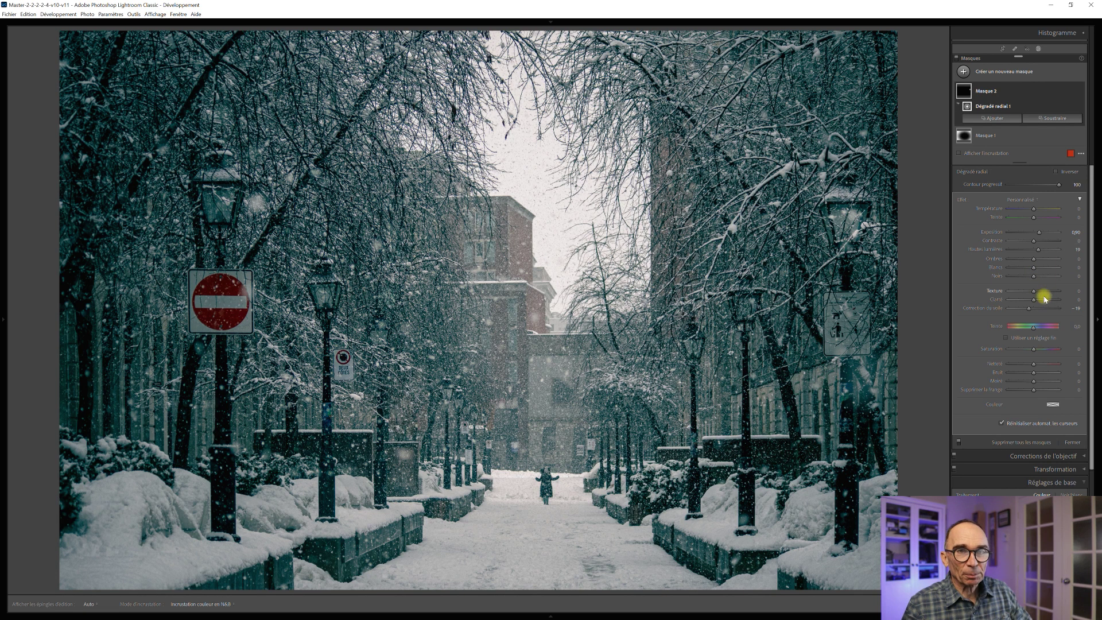
drag(1036, 300, 1030, 300)
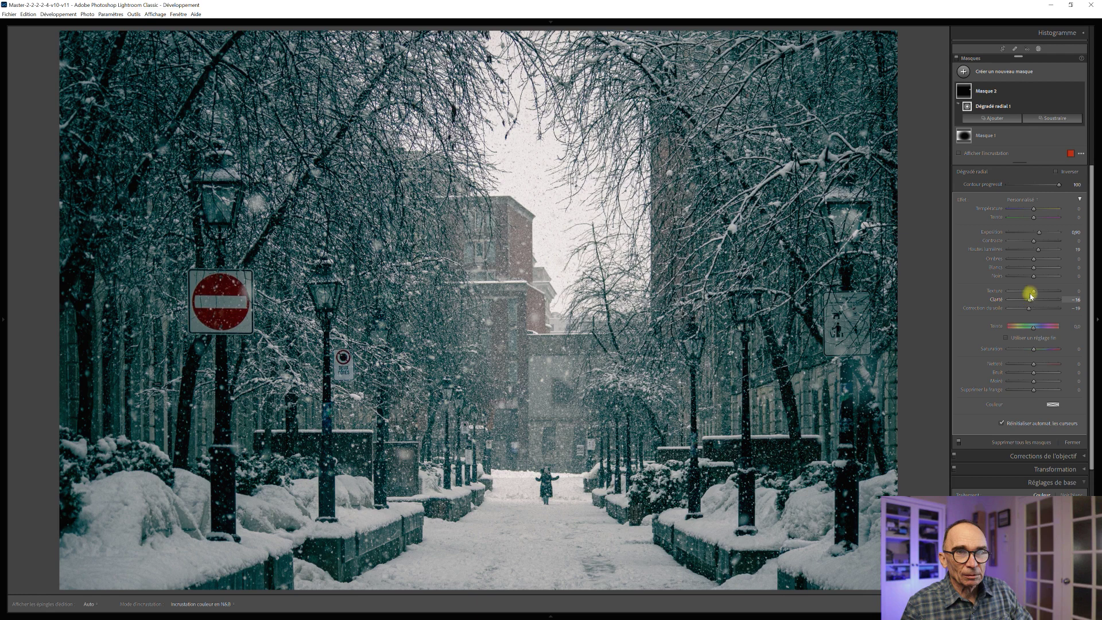
drag(1036, 212, 1037, 212)
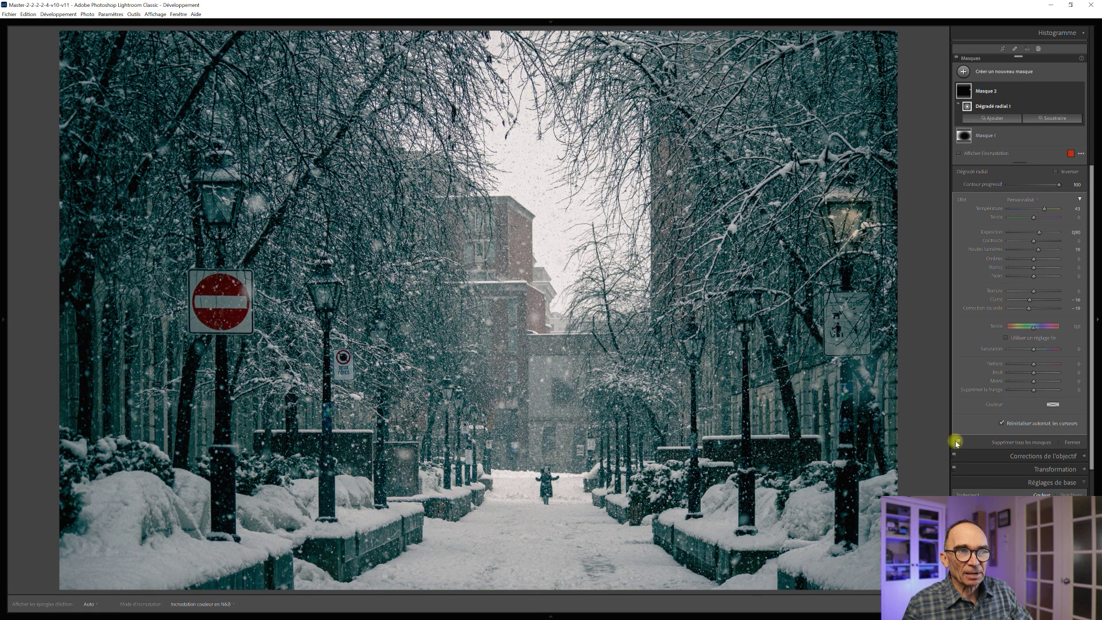
Tint the lantern mask orange with saturation 62 and widen its ellipse slightly around the lantern.
click(1053, 404)
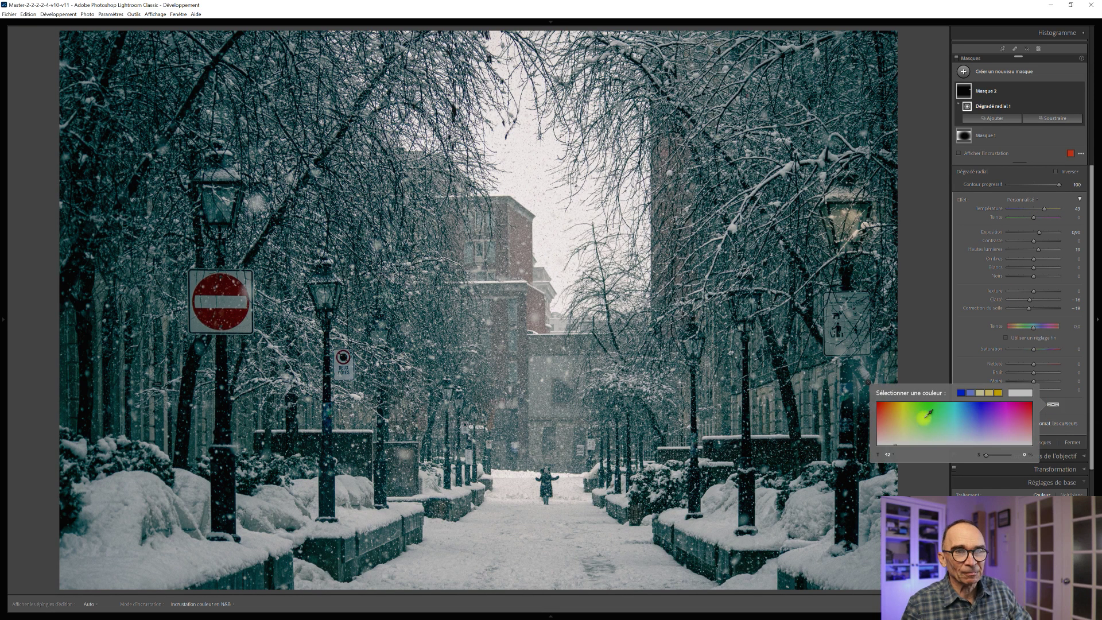
click(893, 423)
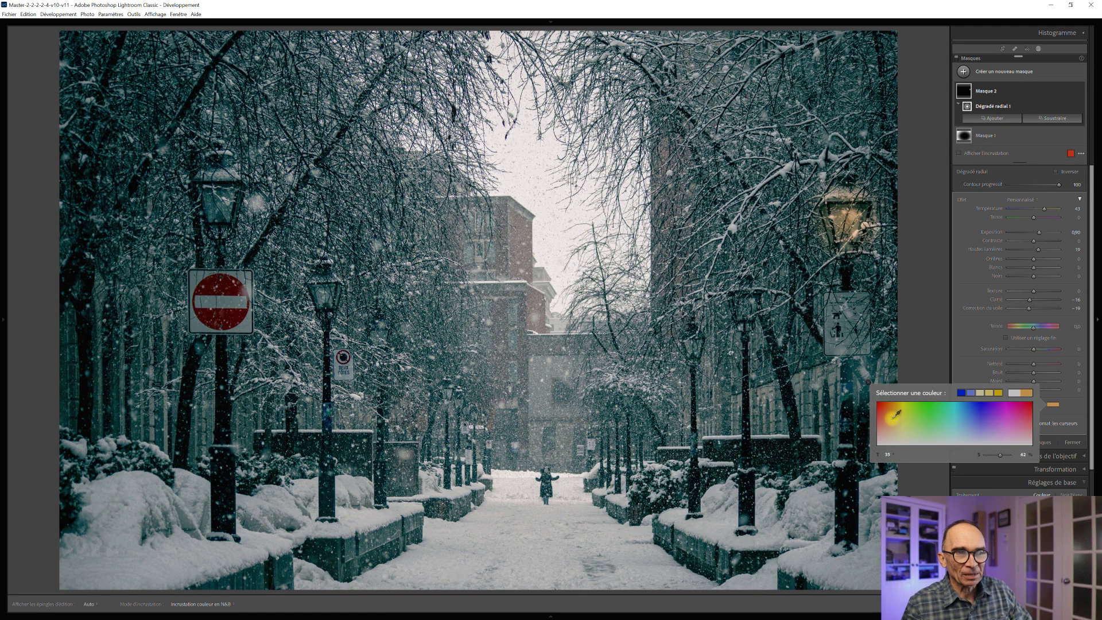
mouse_move(939, 365)
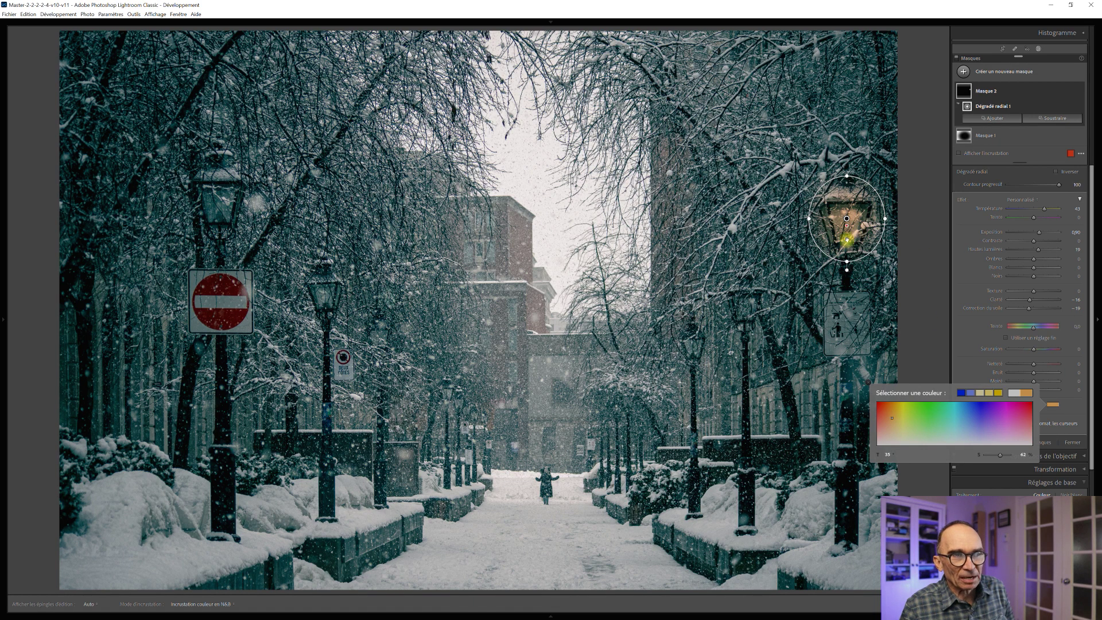
click(803, 219)
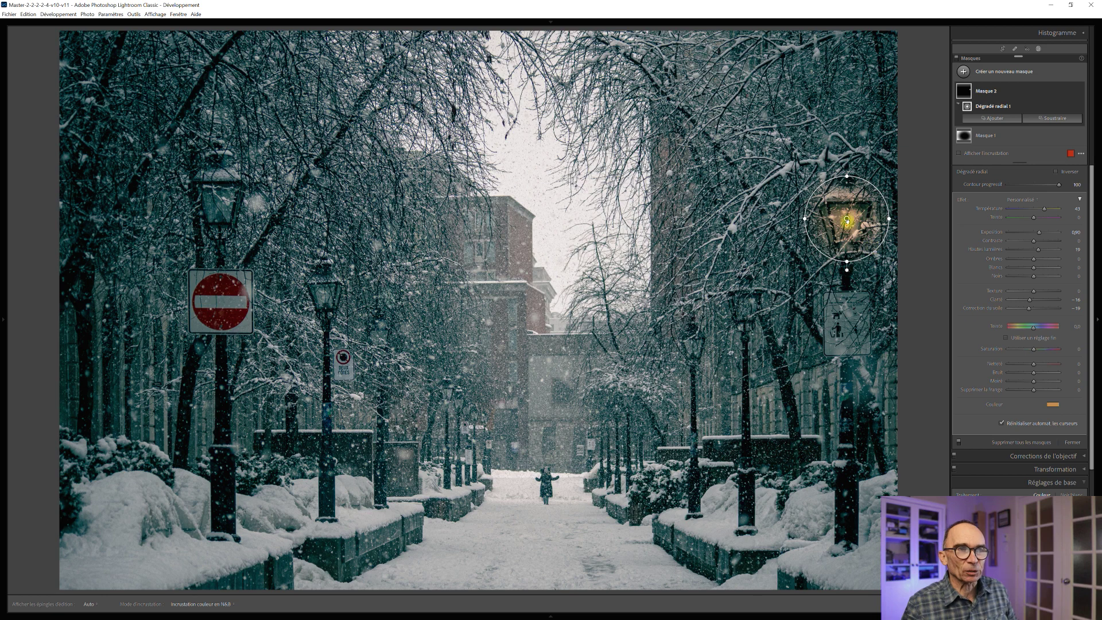
Duplicate the lantern's radial gradient within the same mask, place the copy over the neighbouring lamp, and shrink its width and height to fit.
right_click(847, 219)
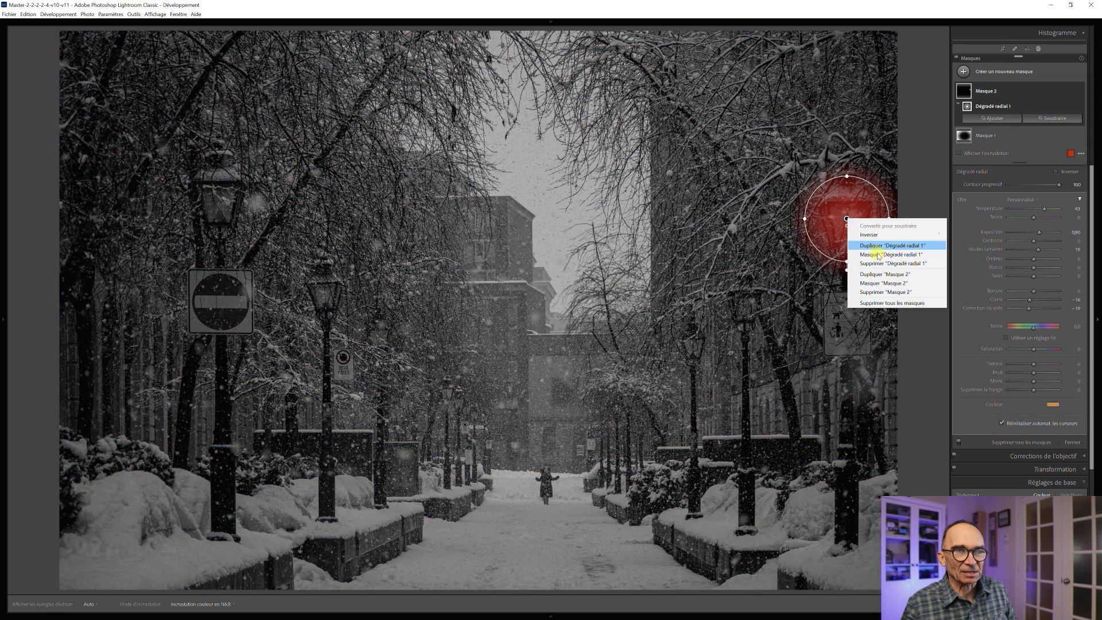
click(881, 246)
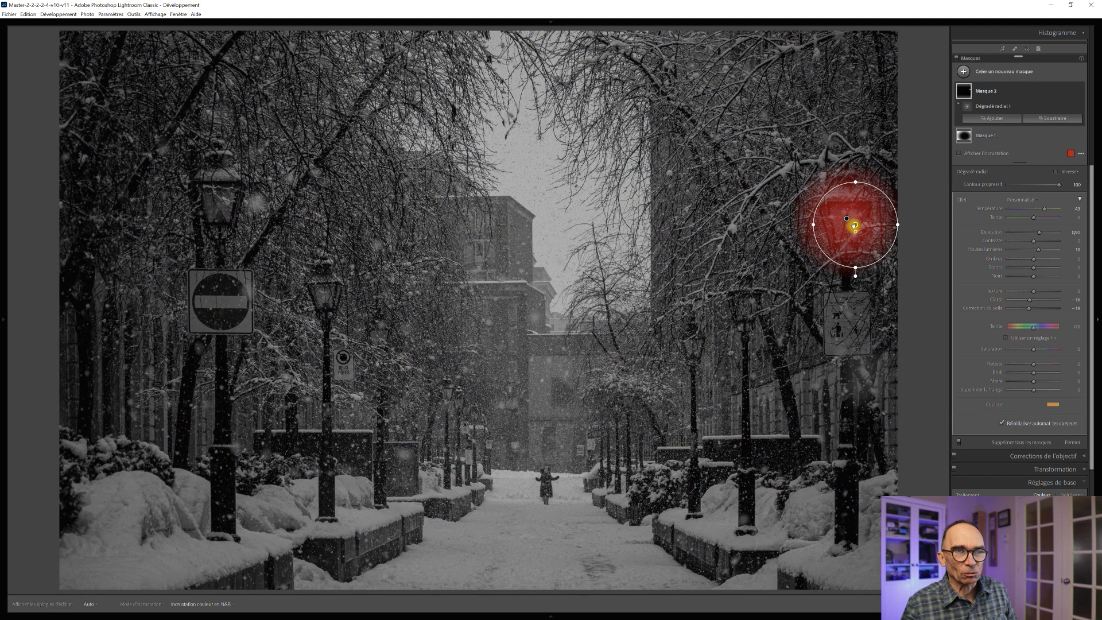
drag(854, 226, 745, 307)
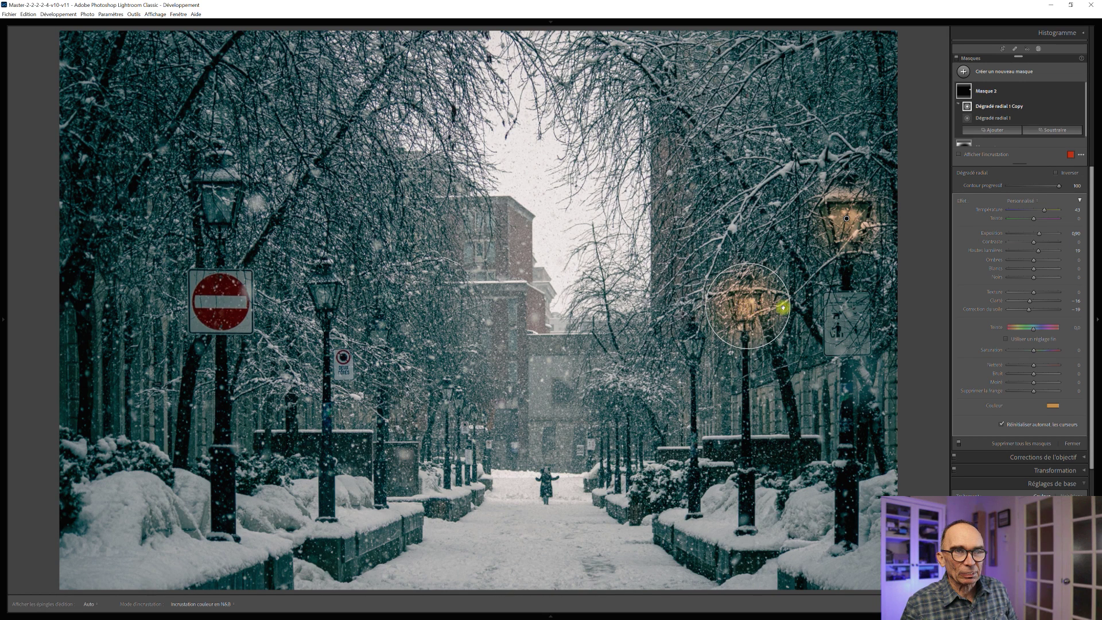
drag(788, 306, 779, 306)
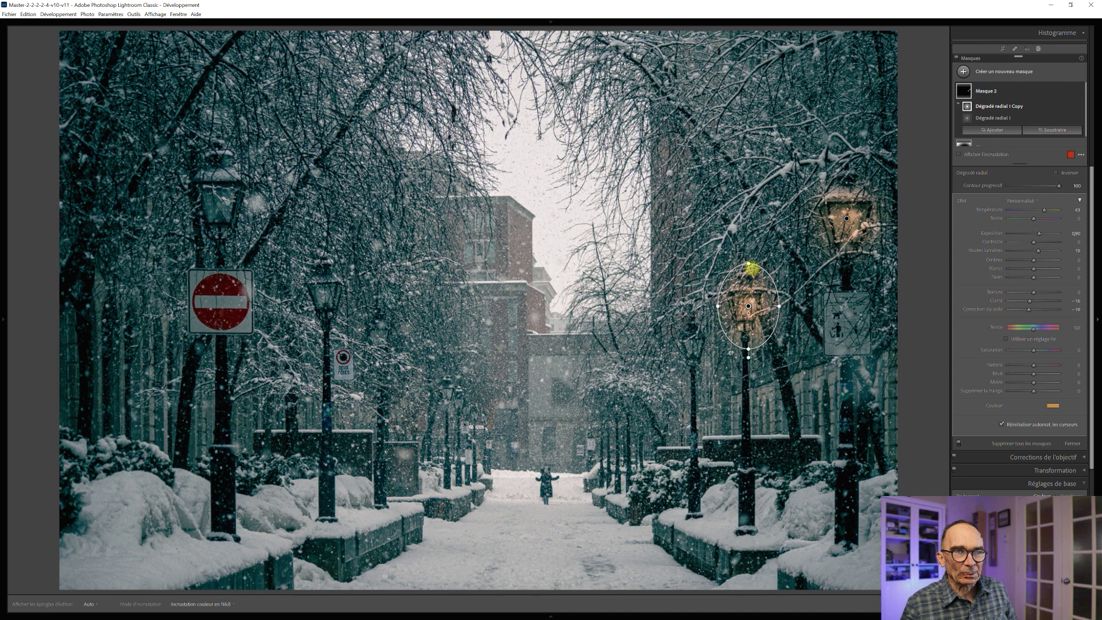
drag(748, 263, 748, 270)
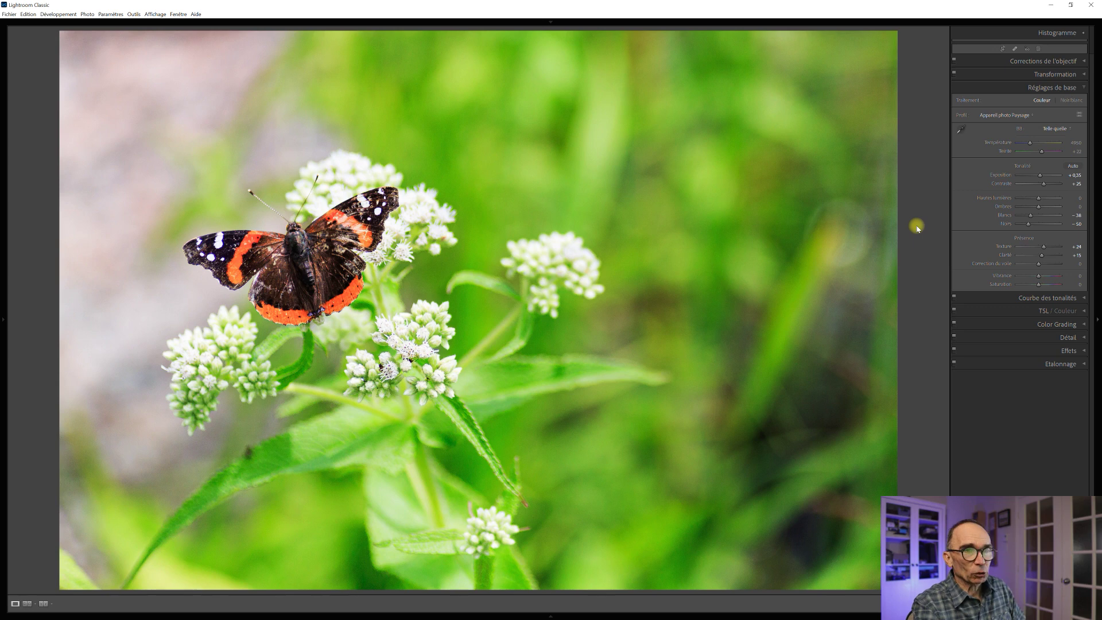
Draw a large elliptical radial gradient mask around the butterfly and flowers, extending beyond the zoomed-out photo's edges.
key(ctrl+minus)
key(ctrl+plus)
key(ctrl+minus)
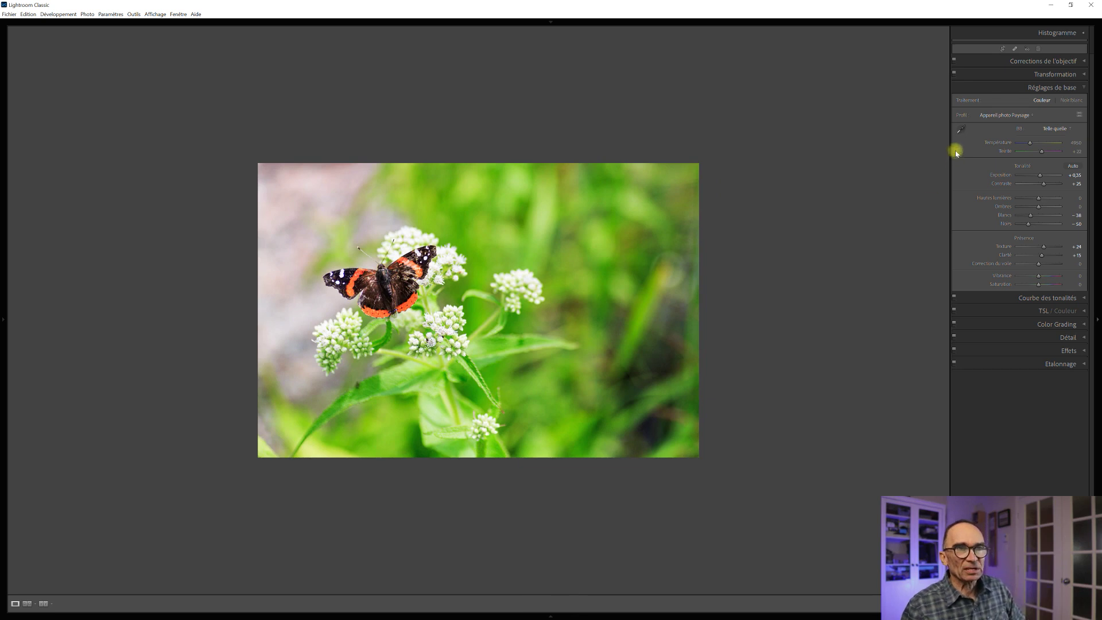
click(1041, 49)
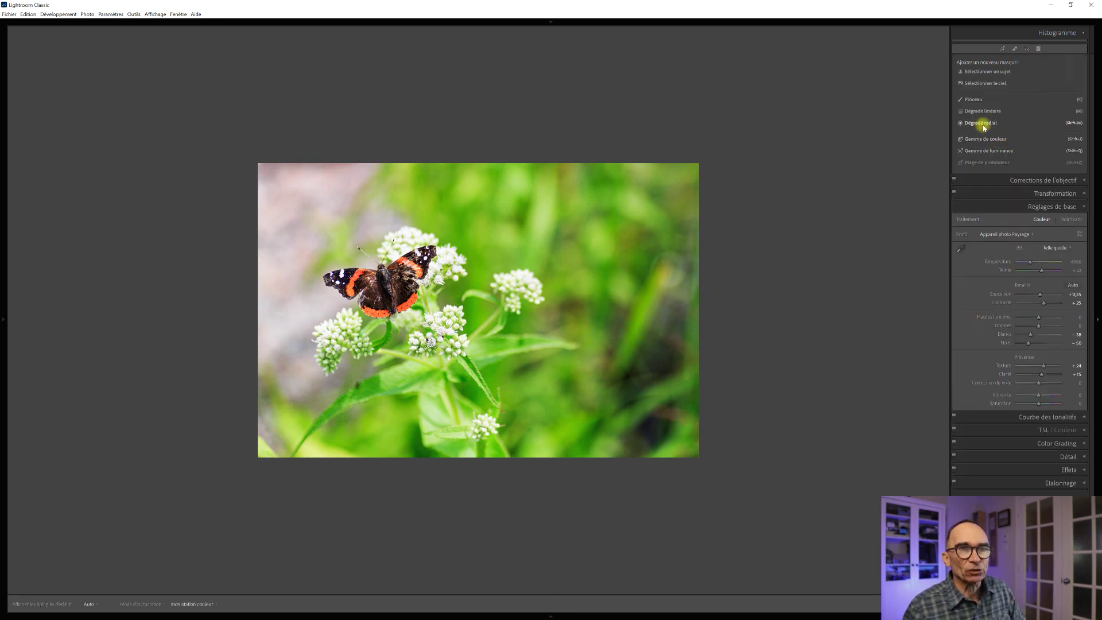
click(983, 122)
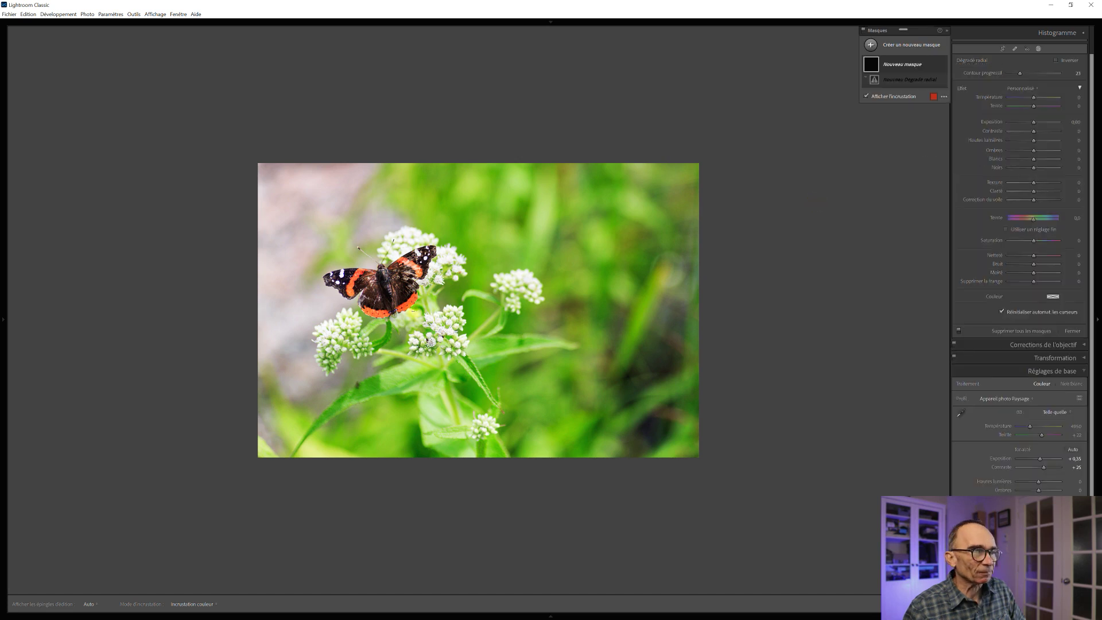
drag(412, 312, 653, 486)
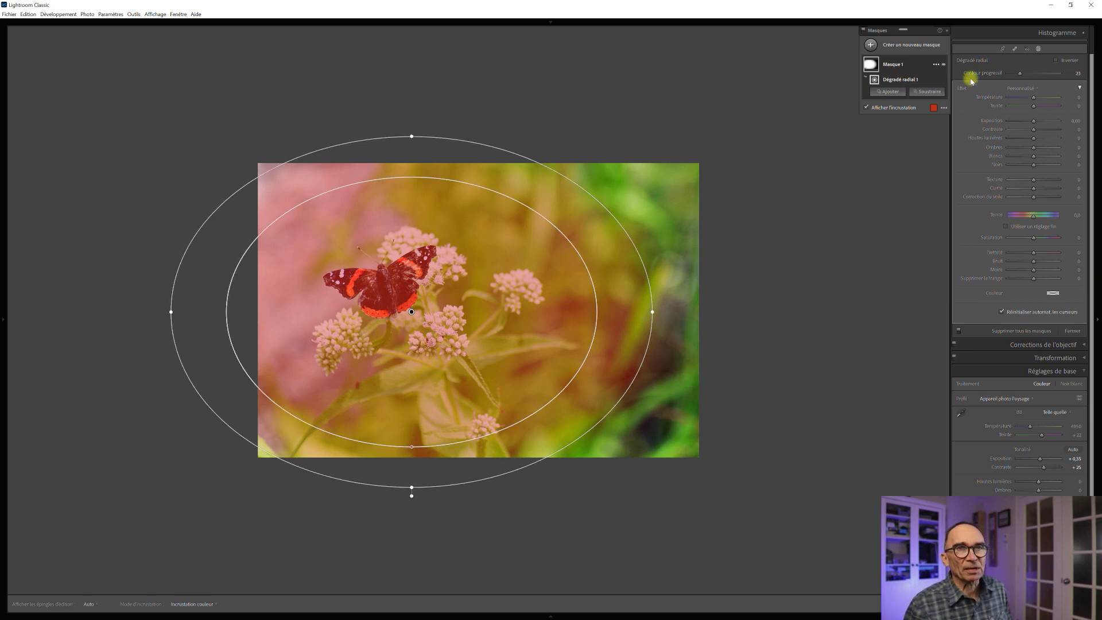
Invert the butterfly's radial mask, hide its overlay, and slightly lower the exposure outside the ellipse.
click(1057, 61)
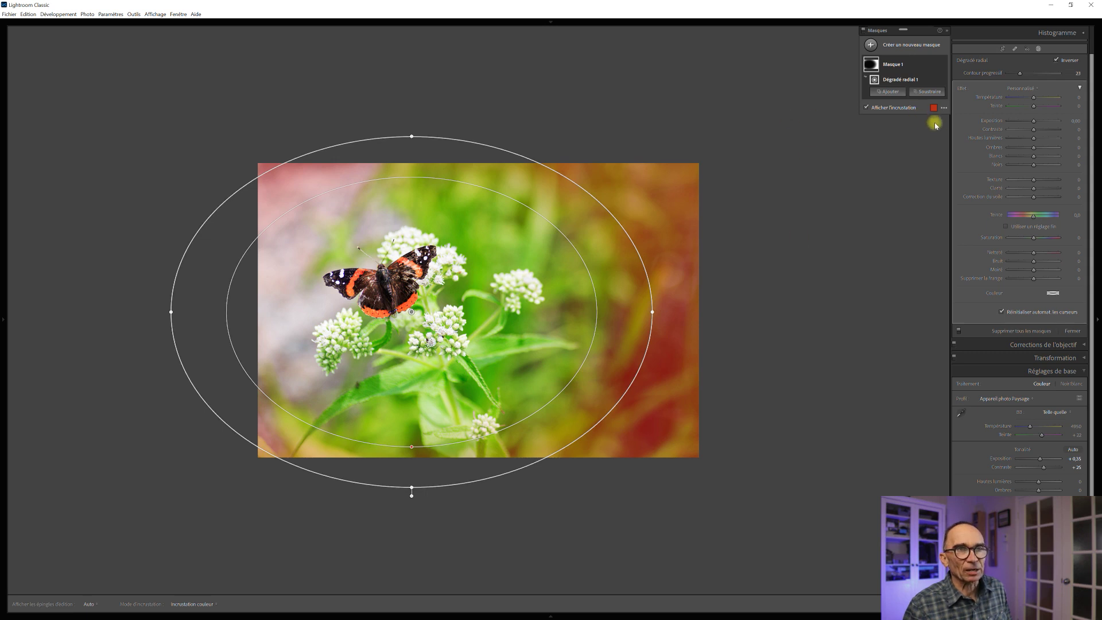
click(868, 109)
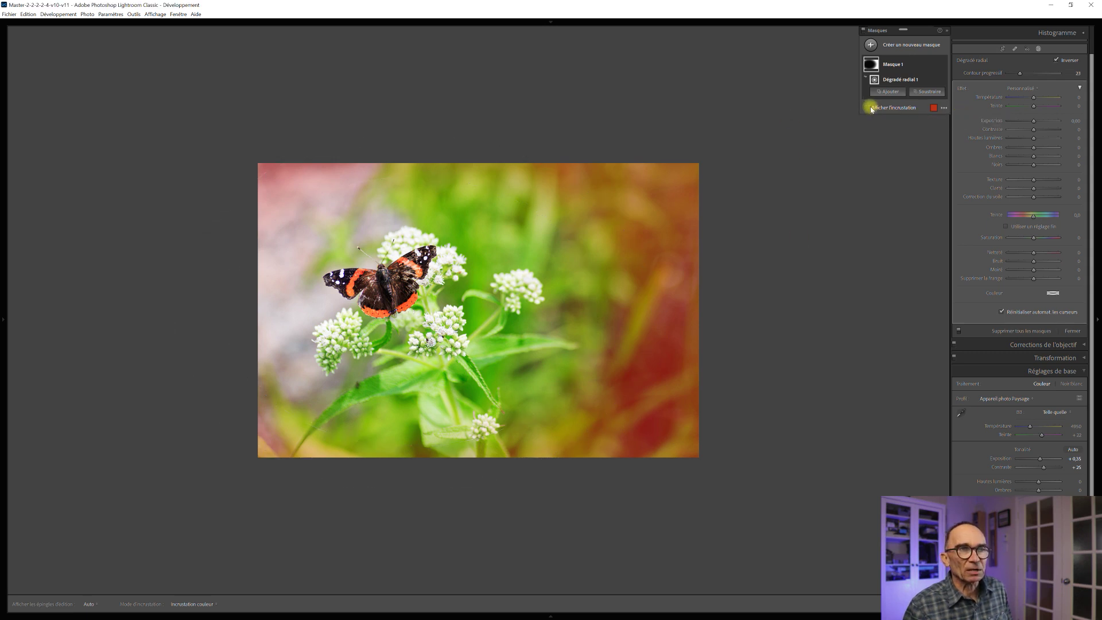
drag(1033, 123, 1028, 122)
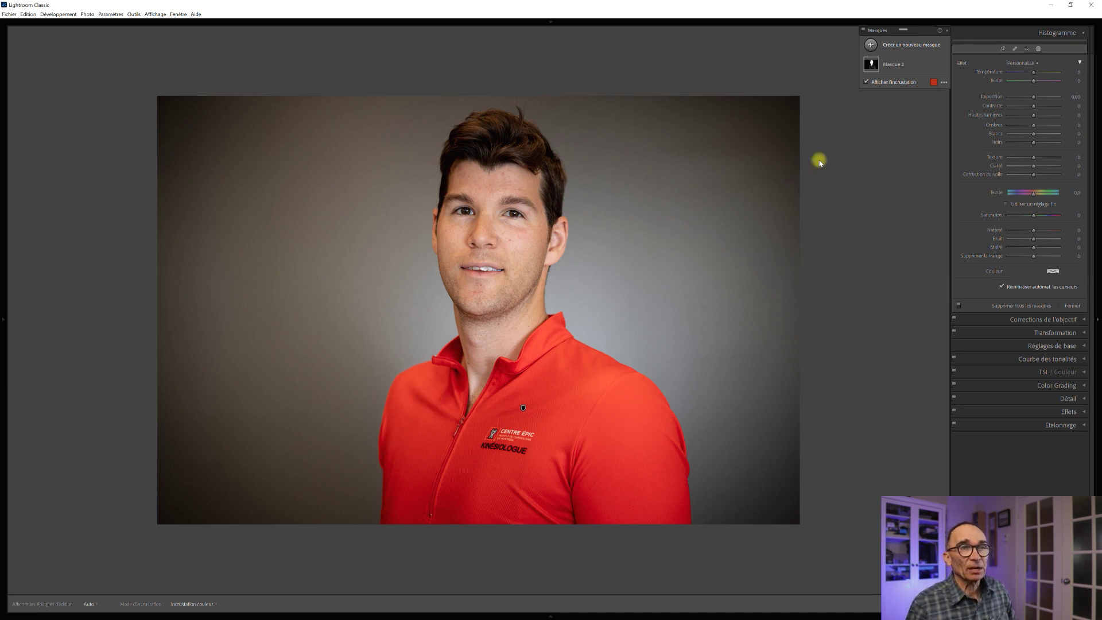
Create a new radial gradient mask with feather 100, drawing a tall ellipse around the man in the red sweater.
click(871, 45)
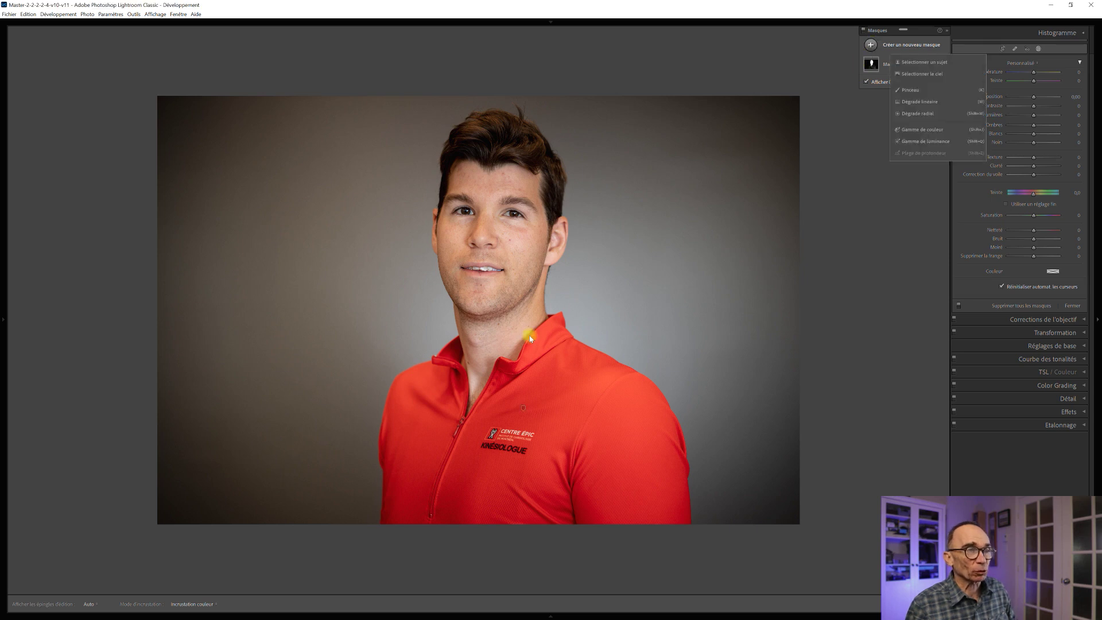
click(930, 114)
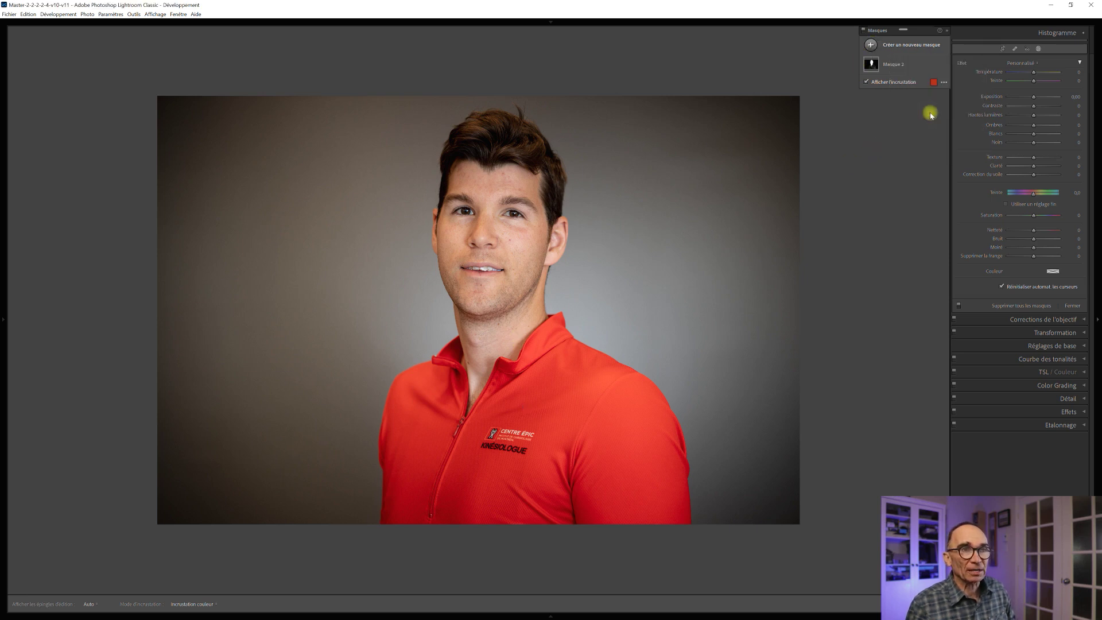
drag(519, 366, 716, 554)
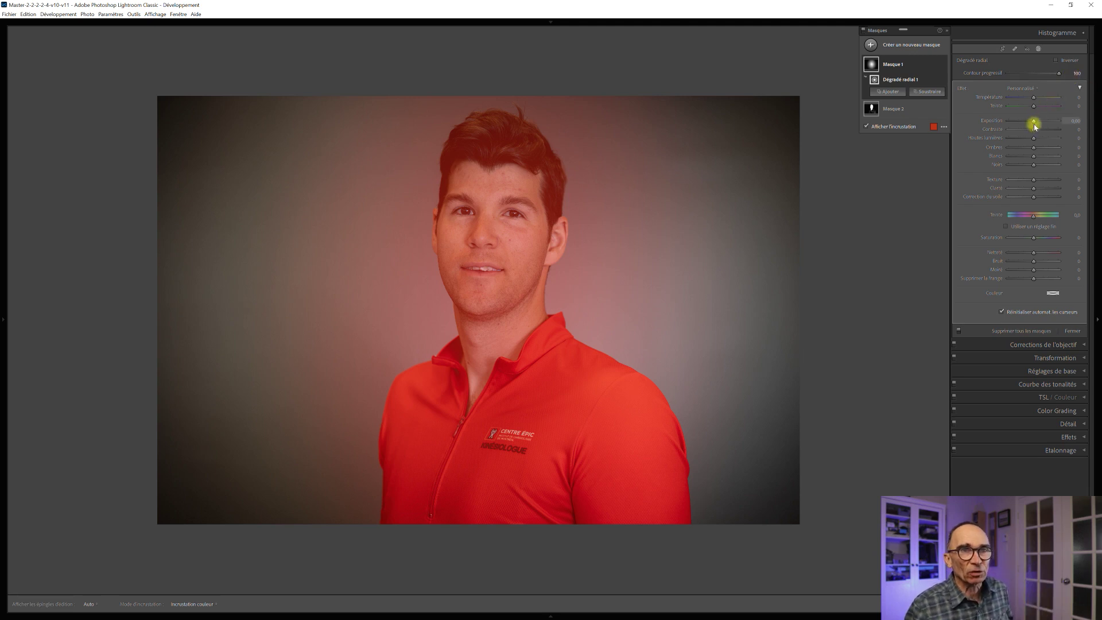
Give the portrait's radial mask a soft glow with exposure 0.99, highlights 17, clarity −18 and dehaze −40.
drag(1035, 123, 1041, 123)
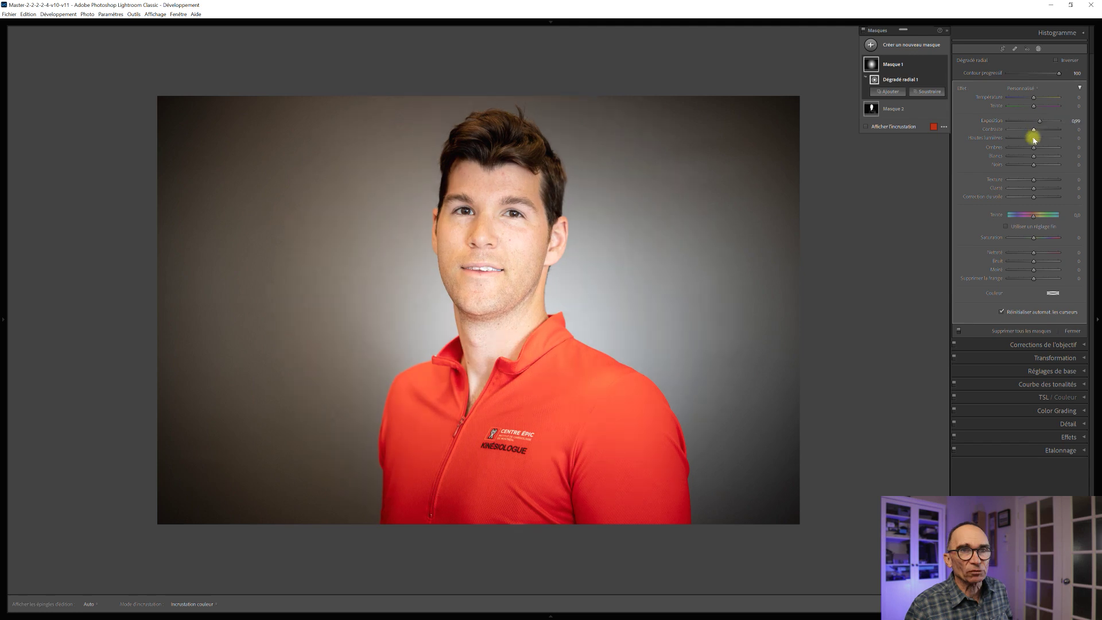
drag(1036, 140, 1038, 140)
drag(1035, 189, 1033, 190)
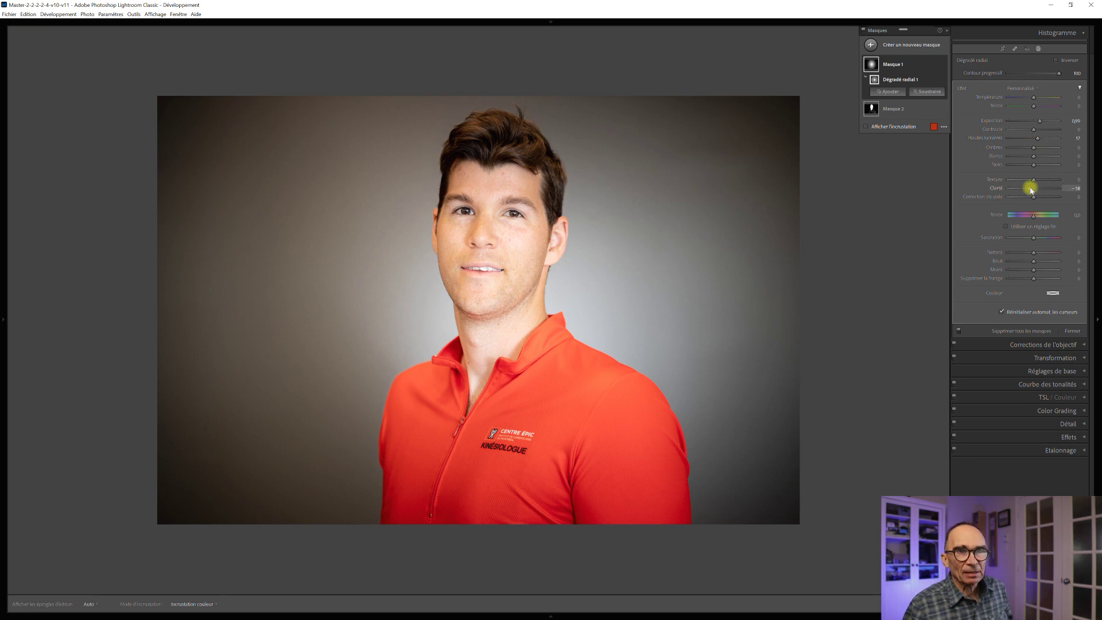
drag(1034, 197, 1024, 199)
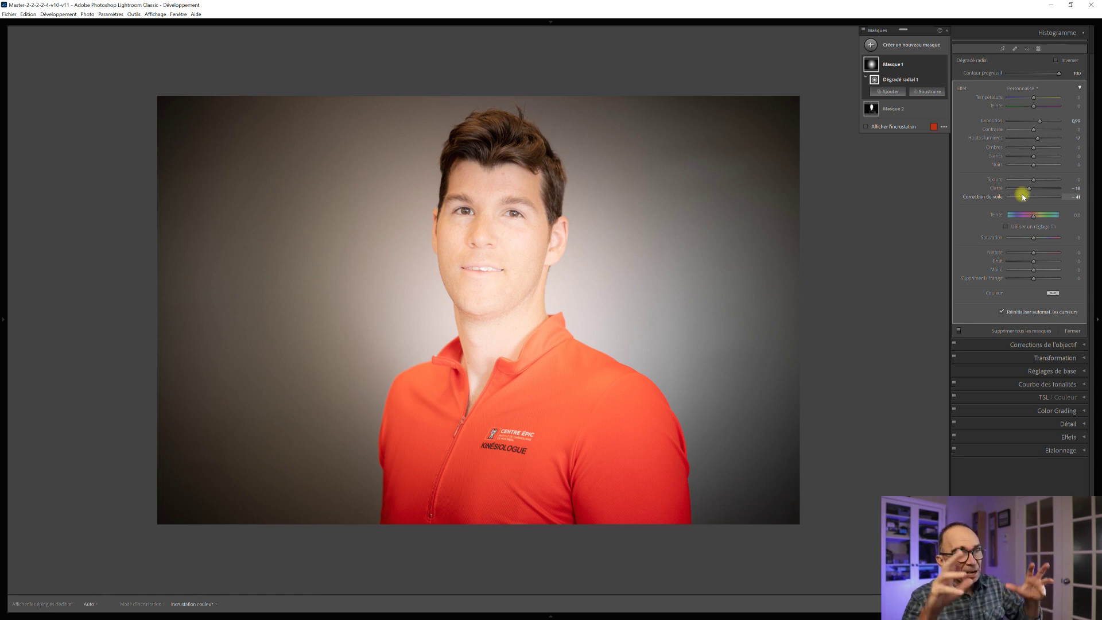
Subtract the automatically selected subject from the portrait's radial mask so the glow affects only the background.
mouse_move(436, 468)
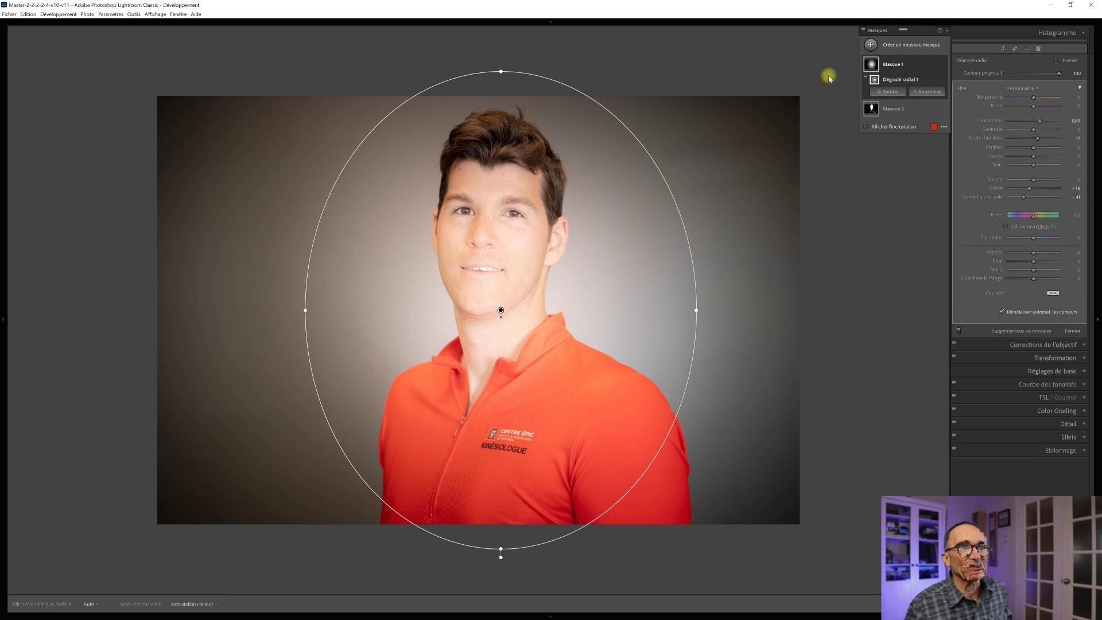
mouse_move(931, 73)
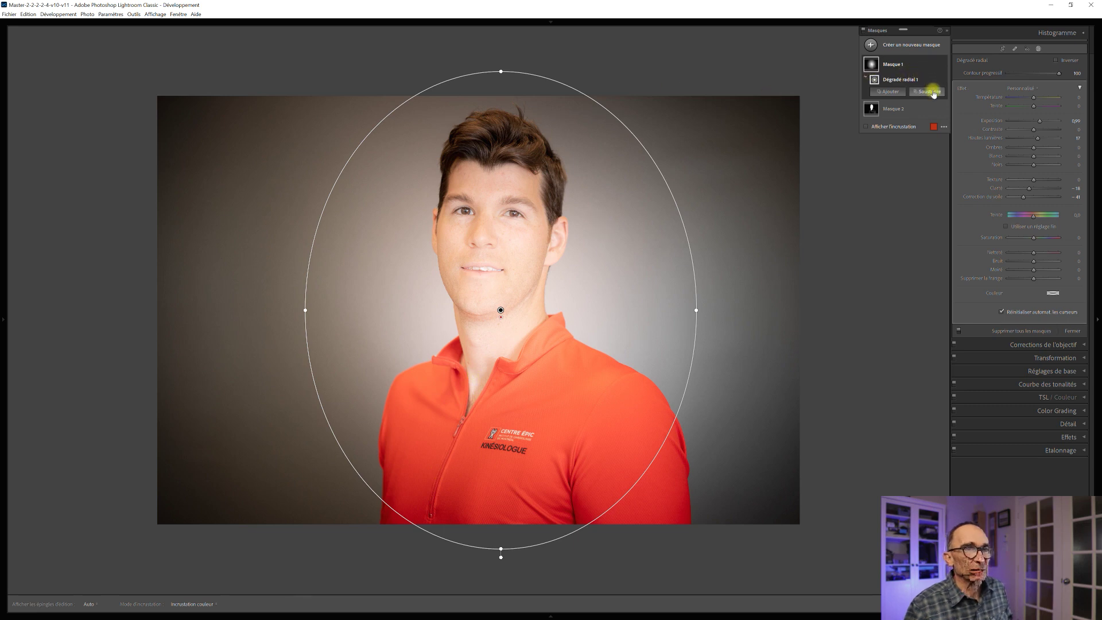
click(931, 92)
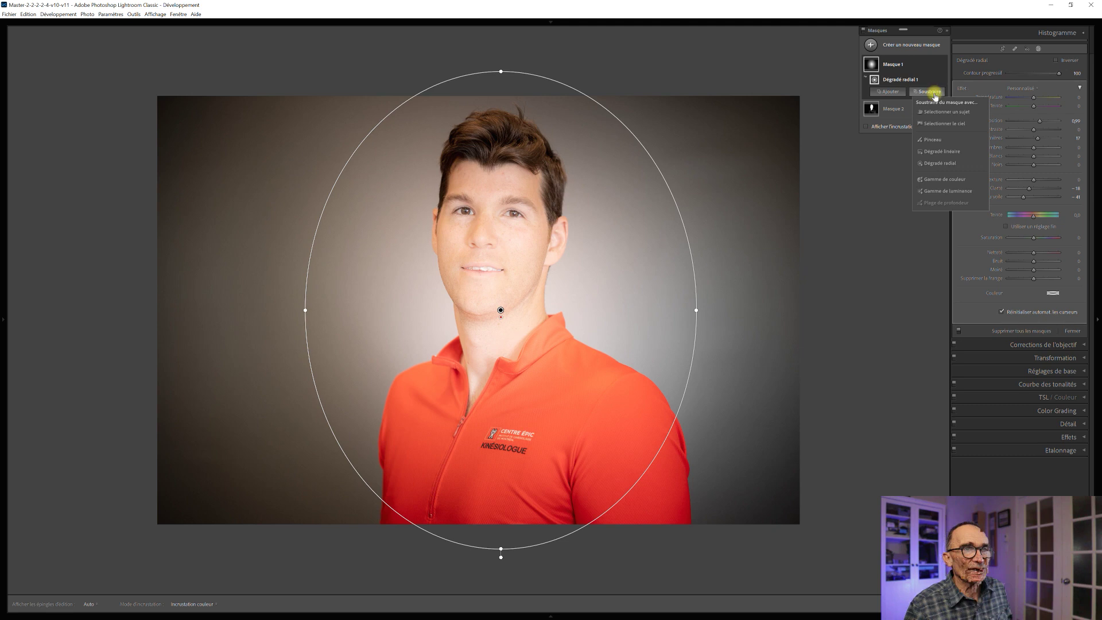
click(948, 112)
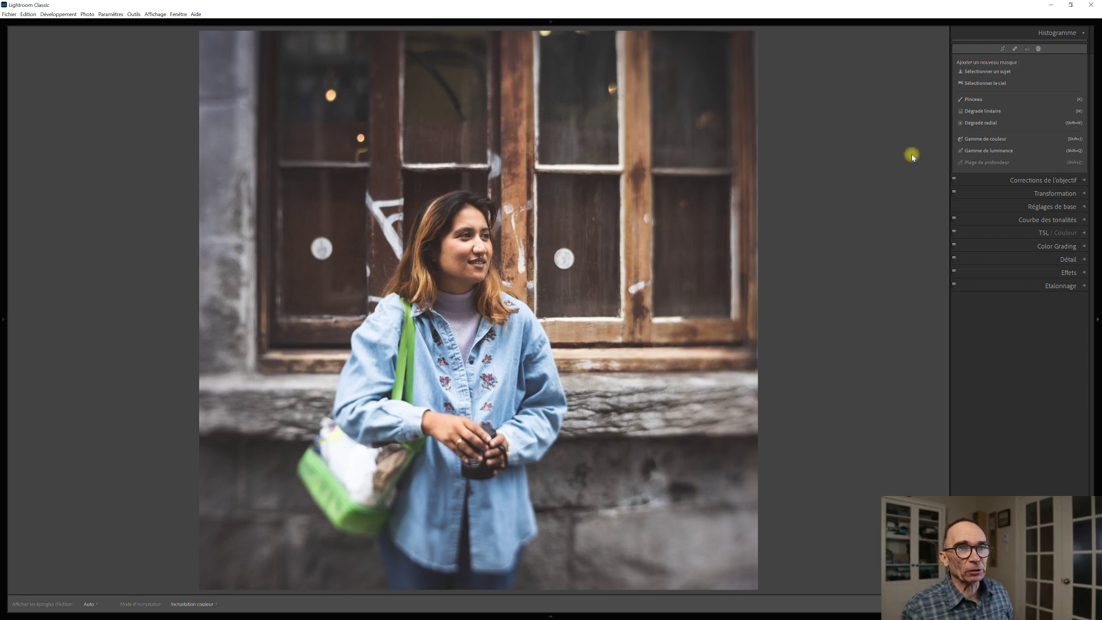
Draw a radial gradient mask with feather 100 over the wall at the lower left of the street portrait.
click(990, 127)
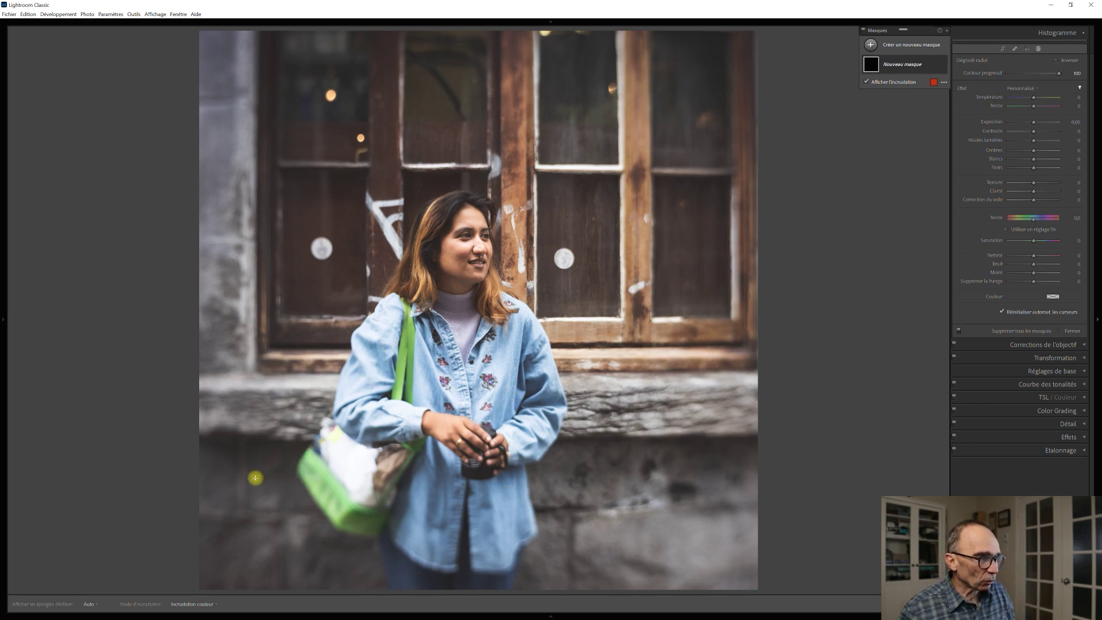
drag(256, 478, 353, 616)
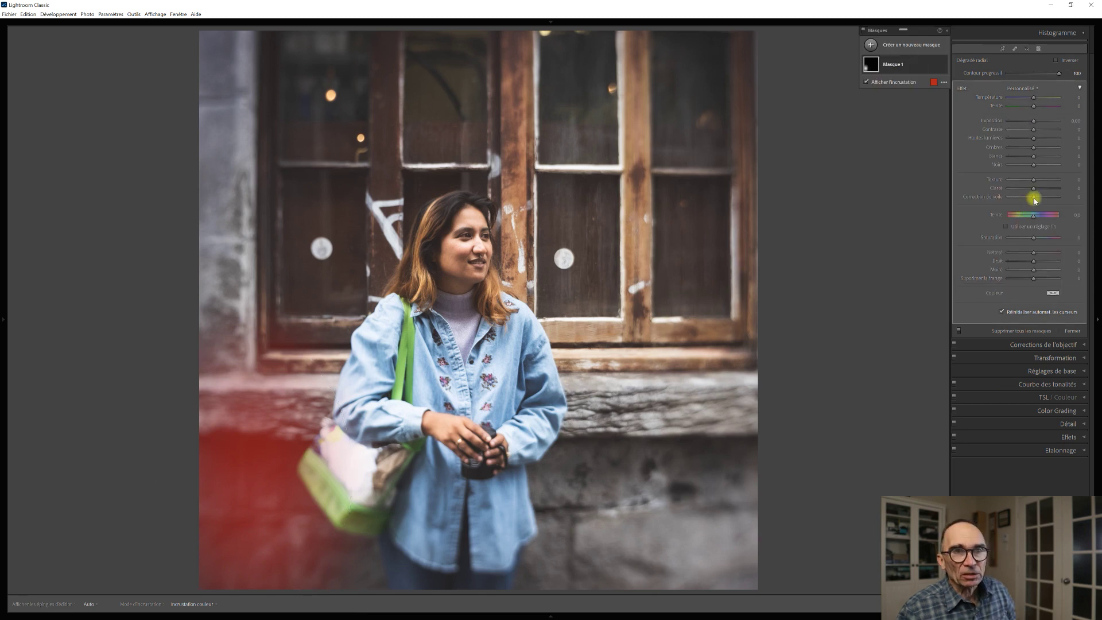
Set the lower-left wall mask's dehaze to −40 and tint it blue with hue 242 and saturation 78.
drag(1032, 200, 1025, 198)
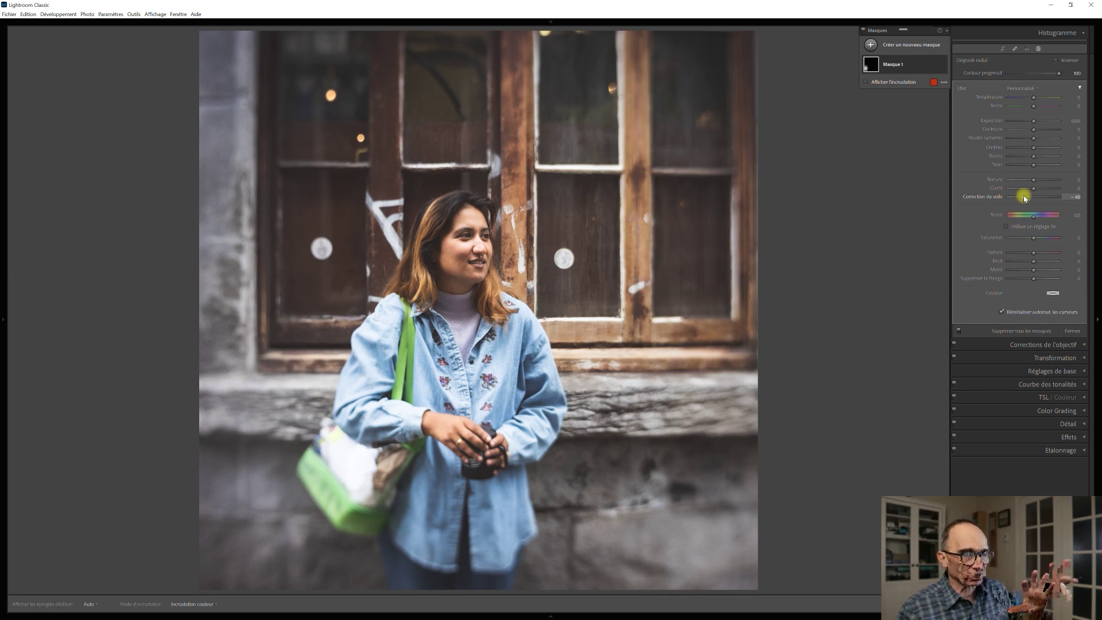
click(1052, 293)
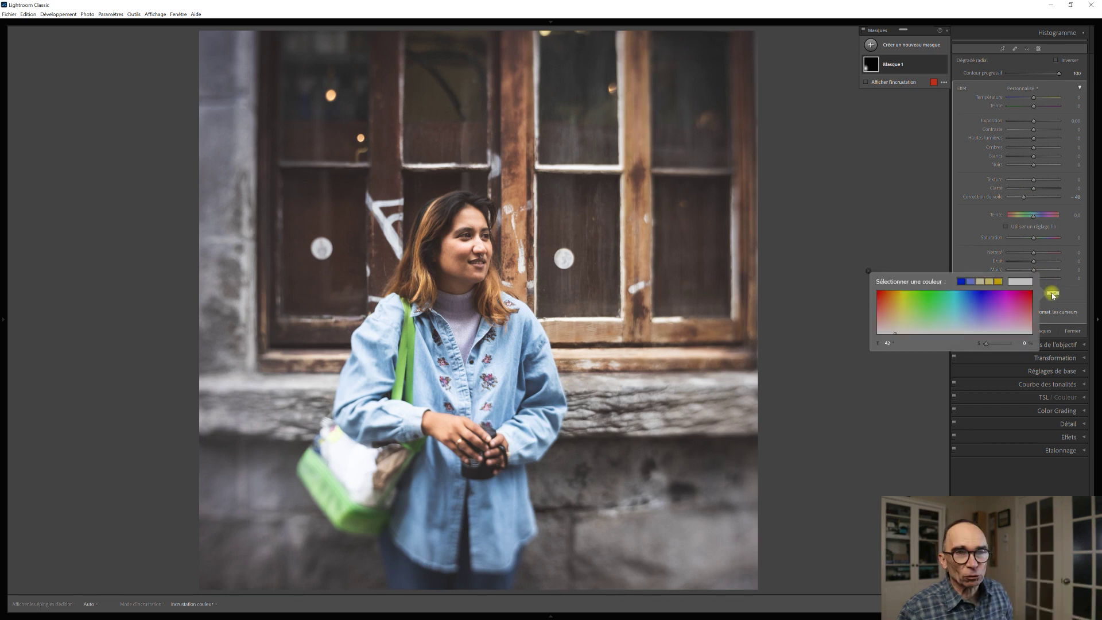
click(985, 297)
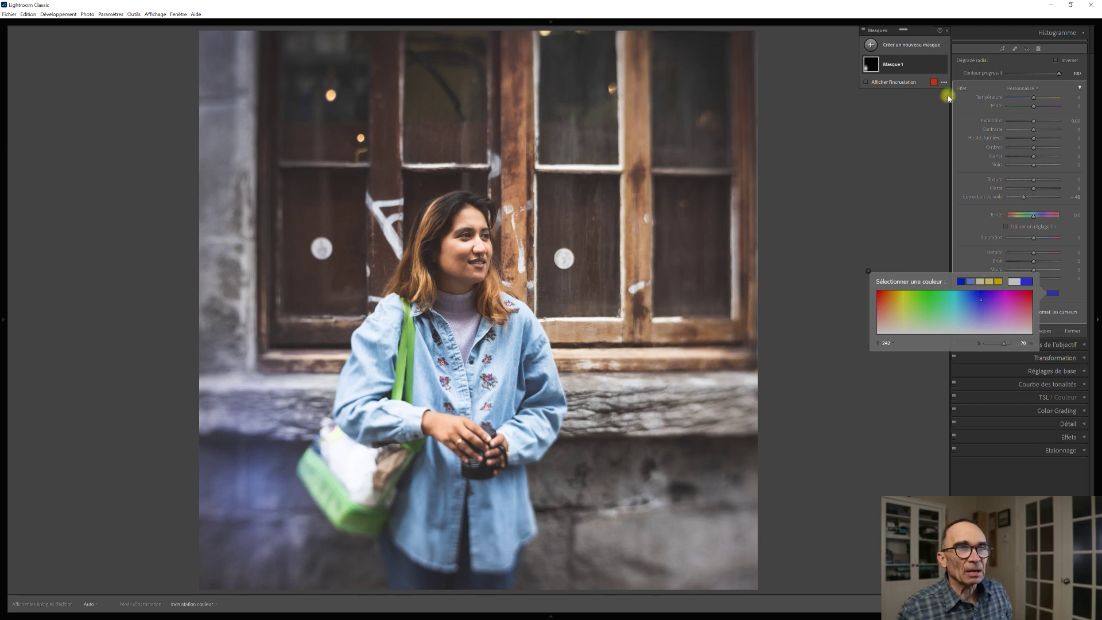
Duplicate the blue mask onto the photo's upper-left window, widen the copy, and tint it magenta with hue 295 and saturation 92.
right_click(935, 65)
key(Escape)
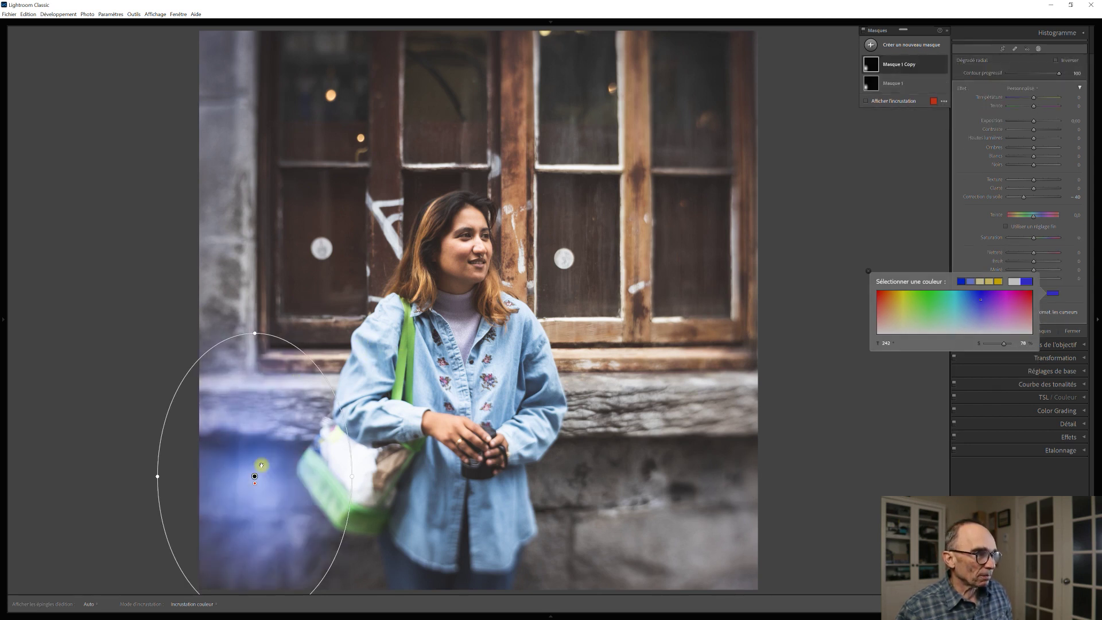
click(258, 456)
drag(259, 456, 272, 114)
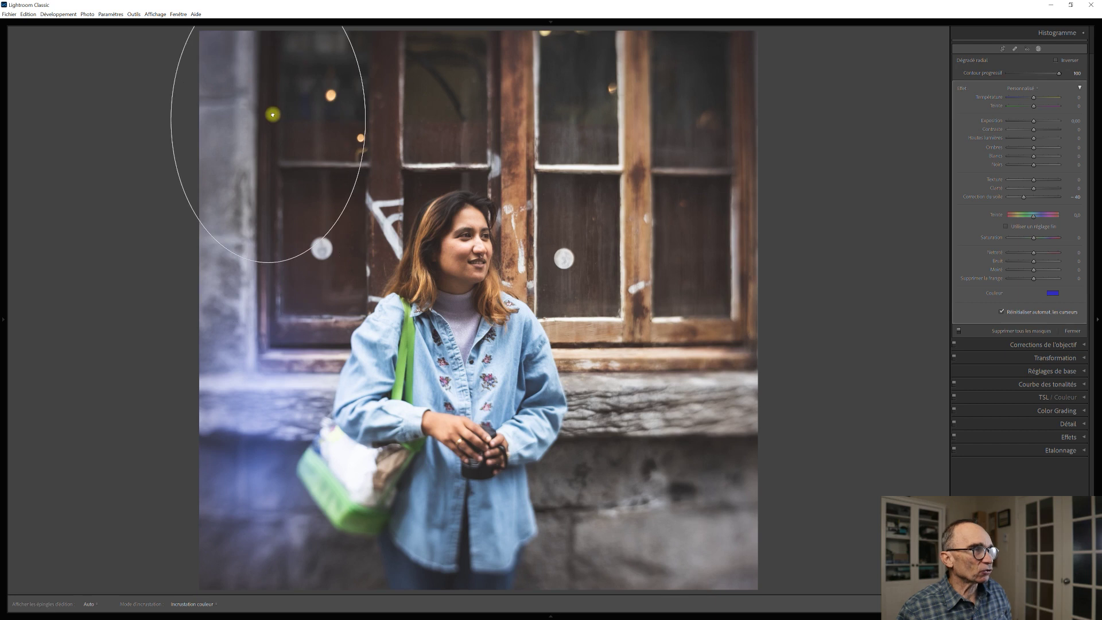
drag(371, 114, 396, 114)
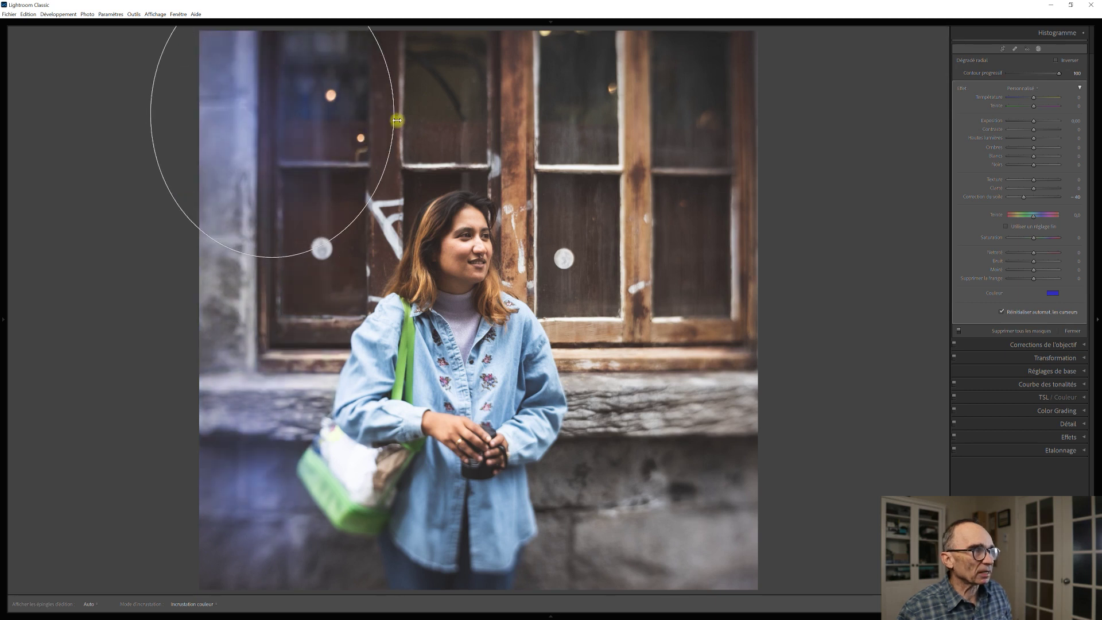
click(1054, 296)
click(1005, 292)
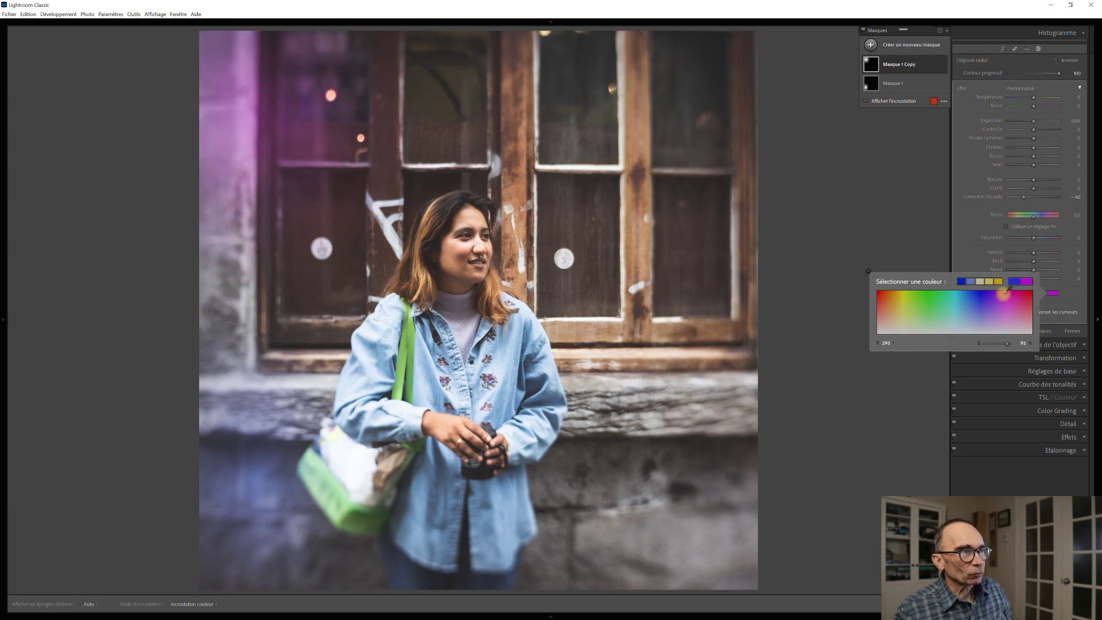
Duplicate the magenta mask, place the copy over the right-hand window, and widen its ellipse to the window's outer edge.
click(941, 66)
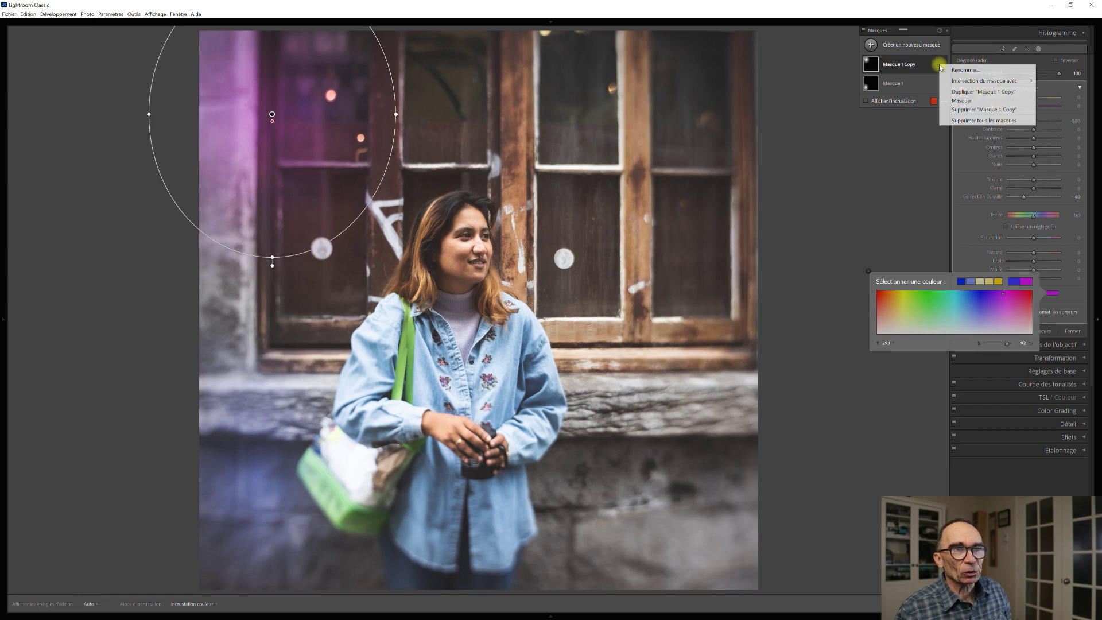
click(973, 97)
click(273, 113)
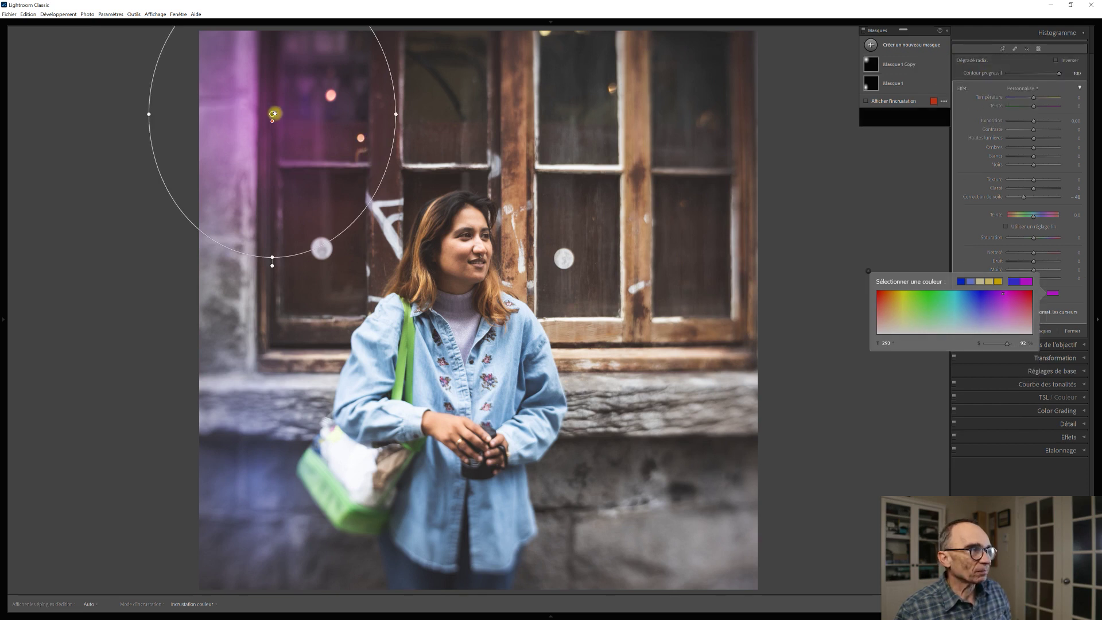
ctrl+alt+click(273, 115)
drag(272, 115, 629, 183)
click(752, 179)
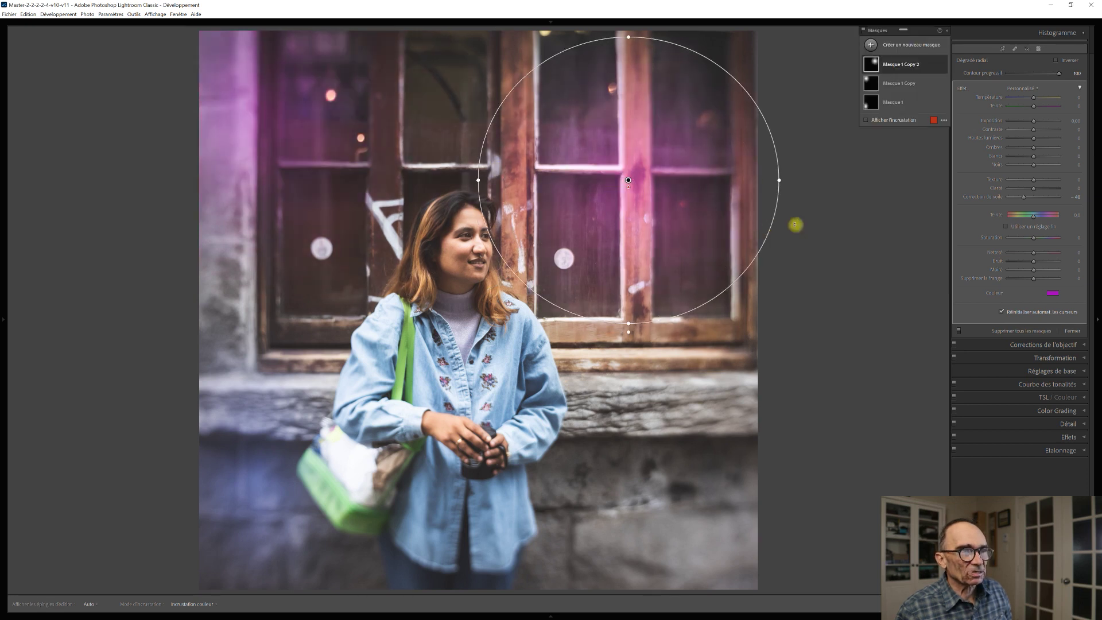
Change the tint of the right-hand window's mask from magenta to a soft orange.
click(1053, 293)
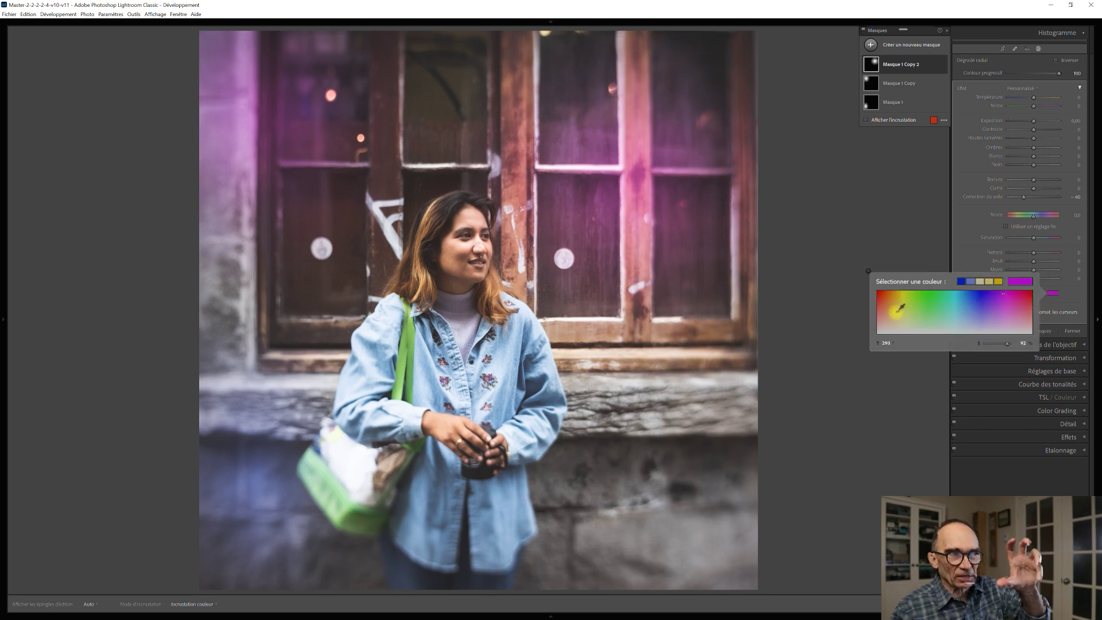
click(893, 306)
click(895, 306)
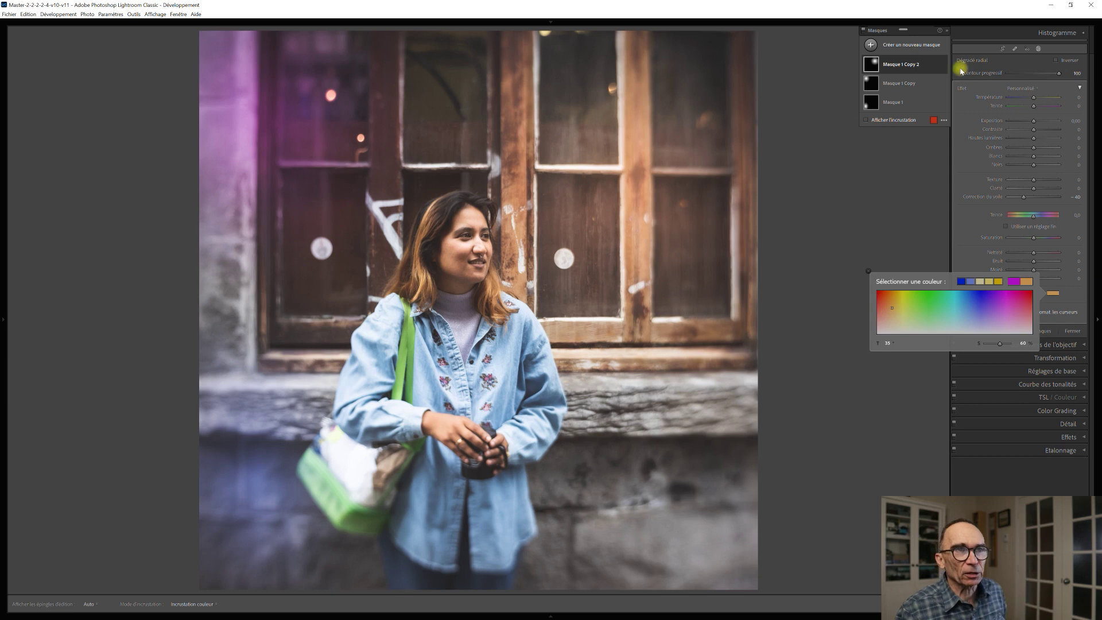
Duplicate the orange mask, place the copy over the lower-right stone wall, and narrow its ellipse.
right_click(940, 66)
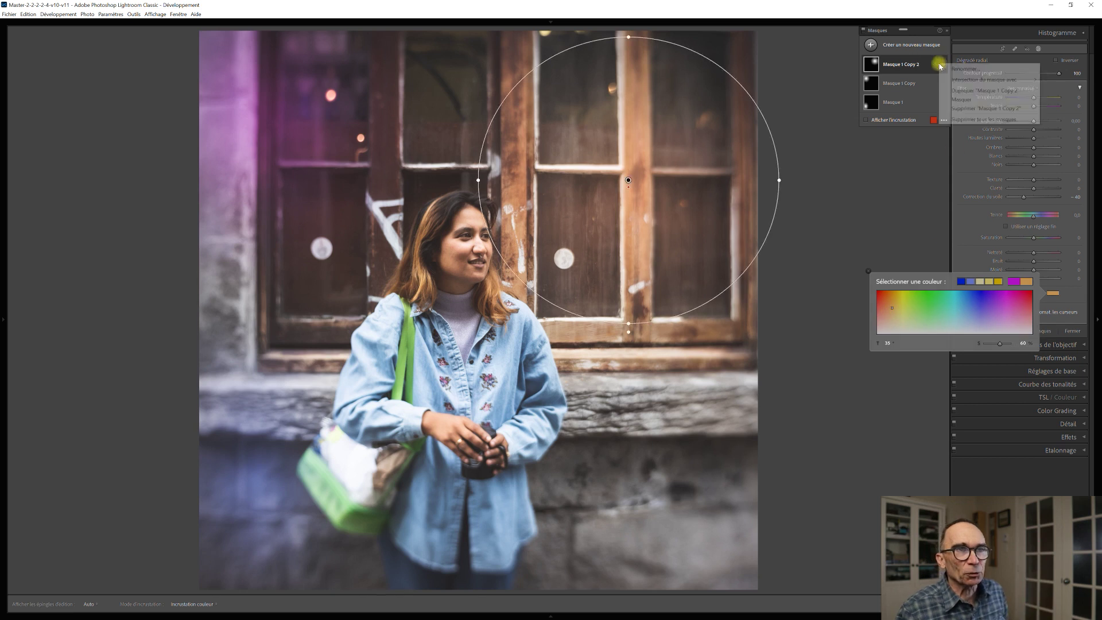
click(978, 91)
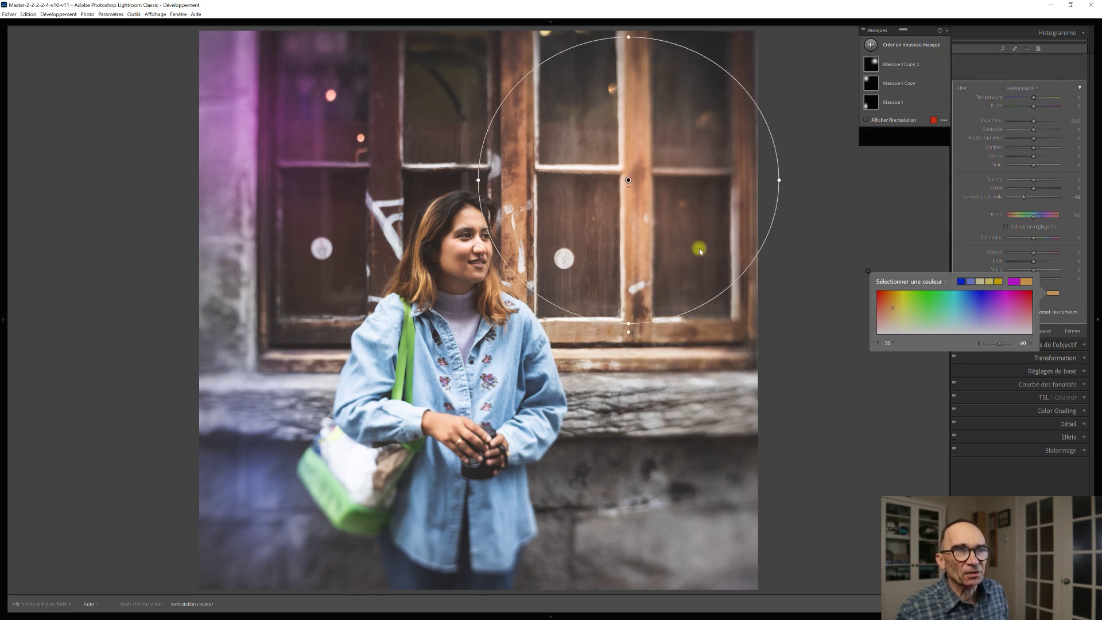
click(629, 180)
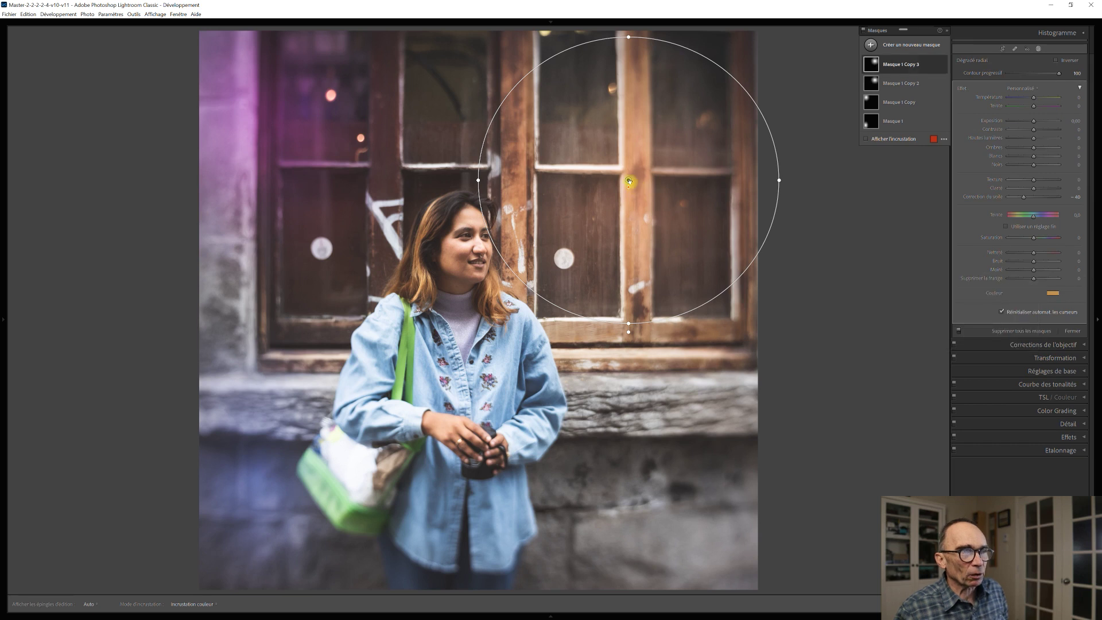
drag(628, 180, 638, 201)
drag(648, 275, 652, 478)
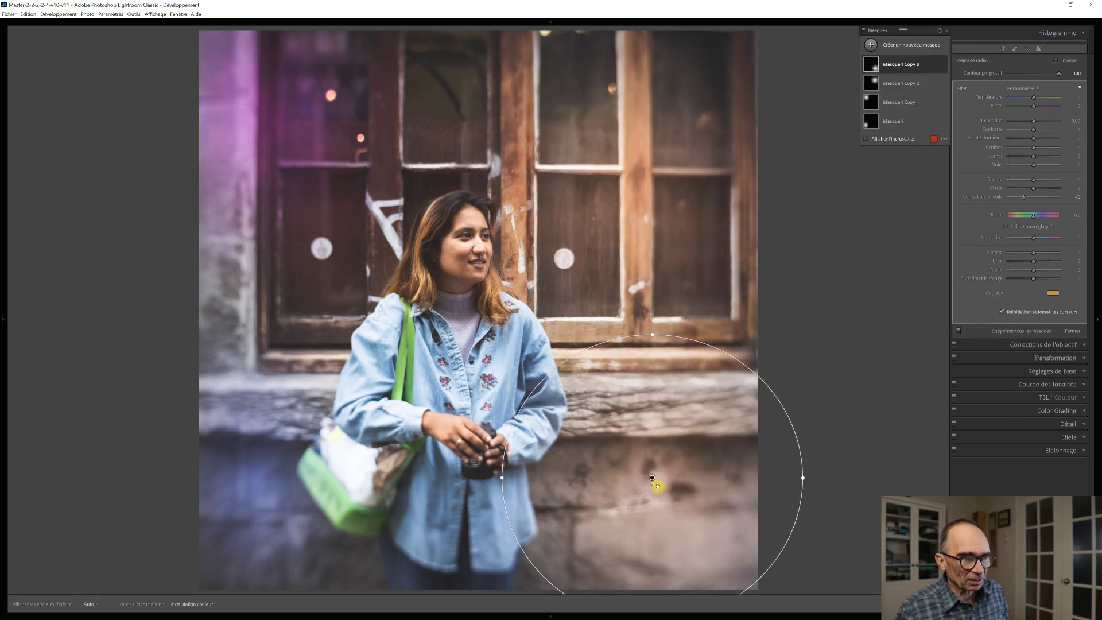
click(652, 478)
drag(652, 478, 642, 478)
drag(792, 476, 768, 477)
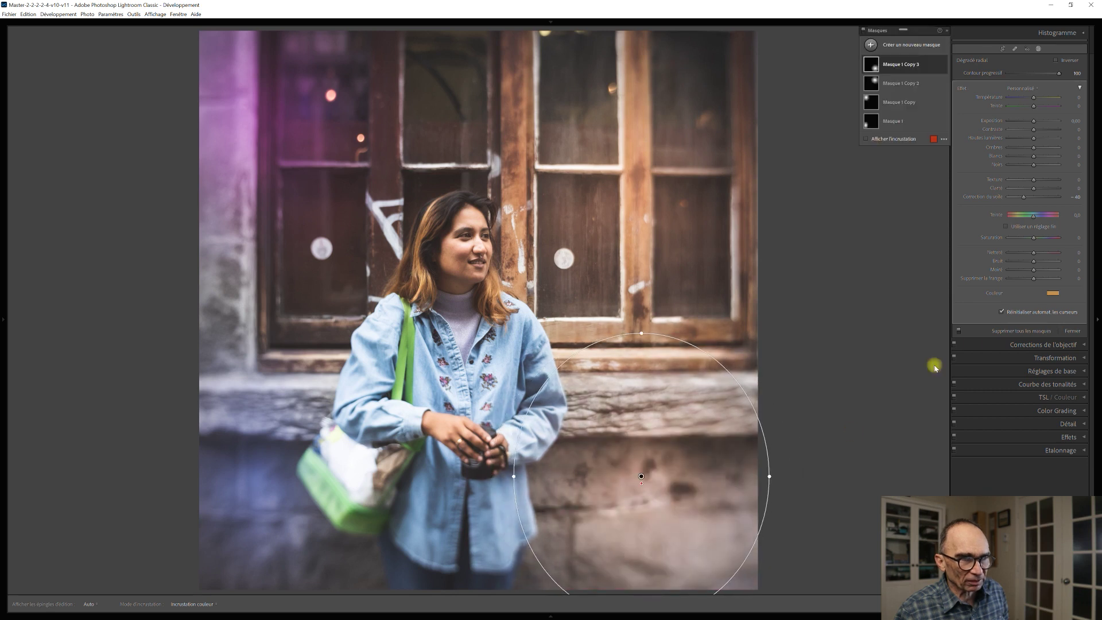
Open the tint colour selection for the lower-right wall mask.
click(1059, 298)
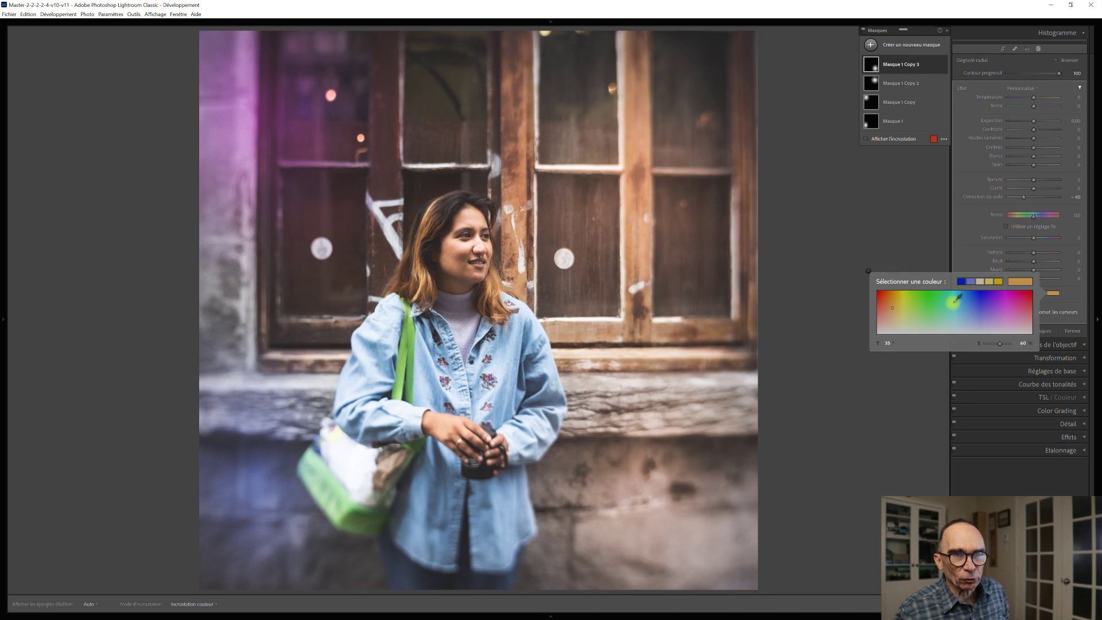